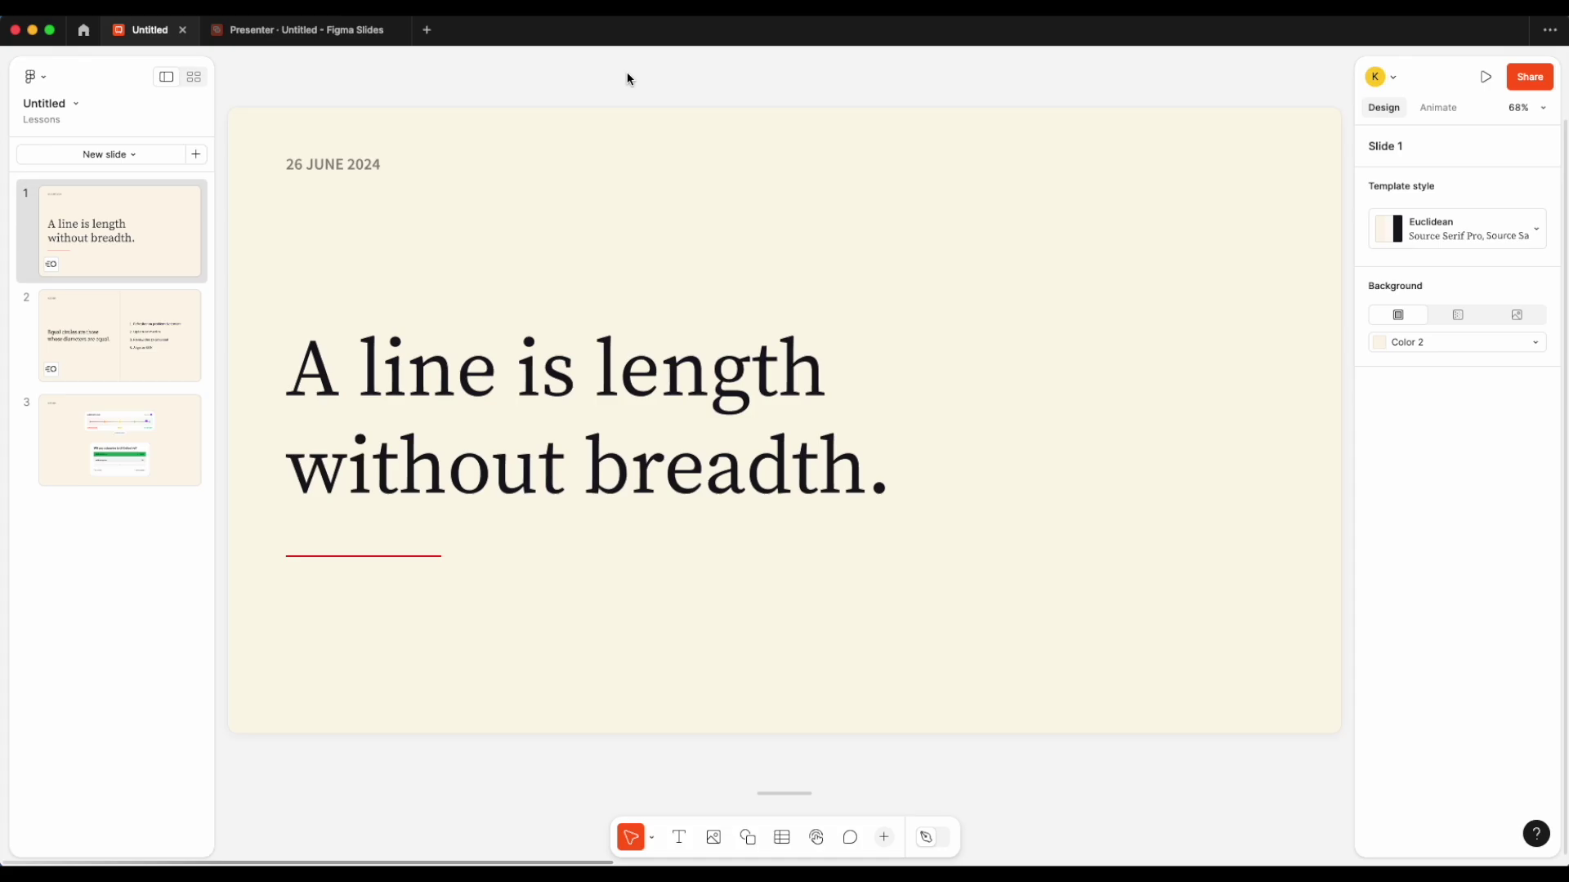
- Peek at the presenter view, then return to the editor and show slide 3, the agenda slide
left_click(333, 30)
left_click(159, 34)
left_click(152, 455)
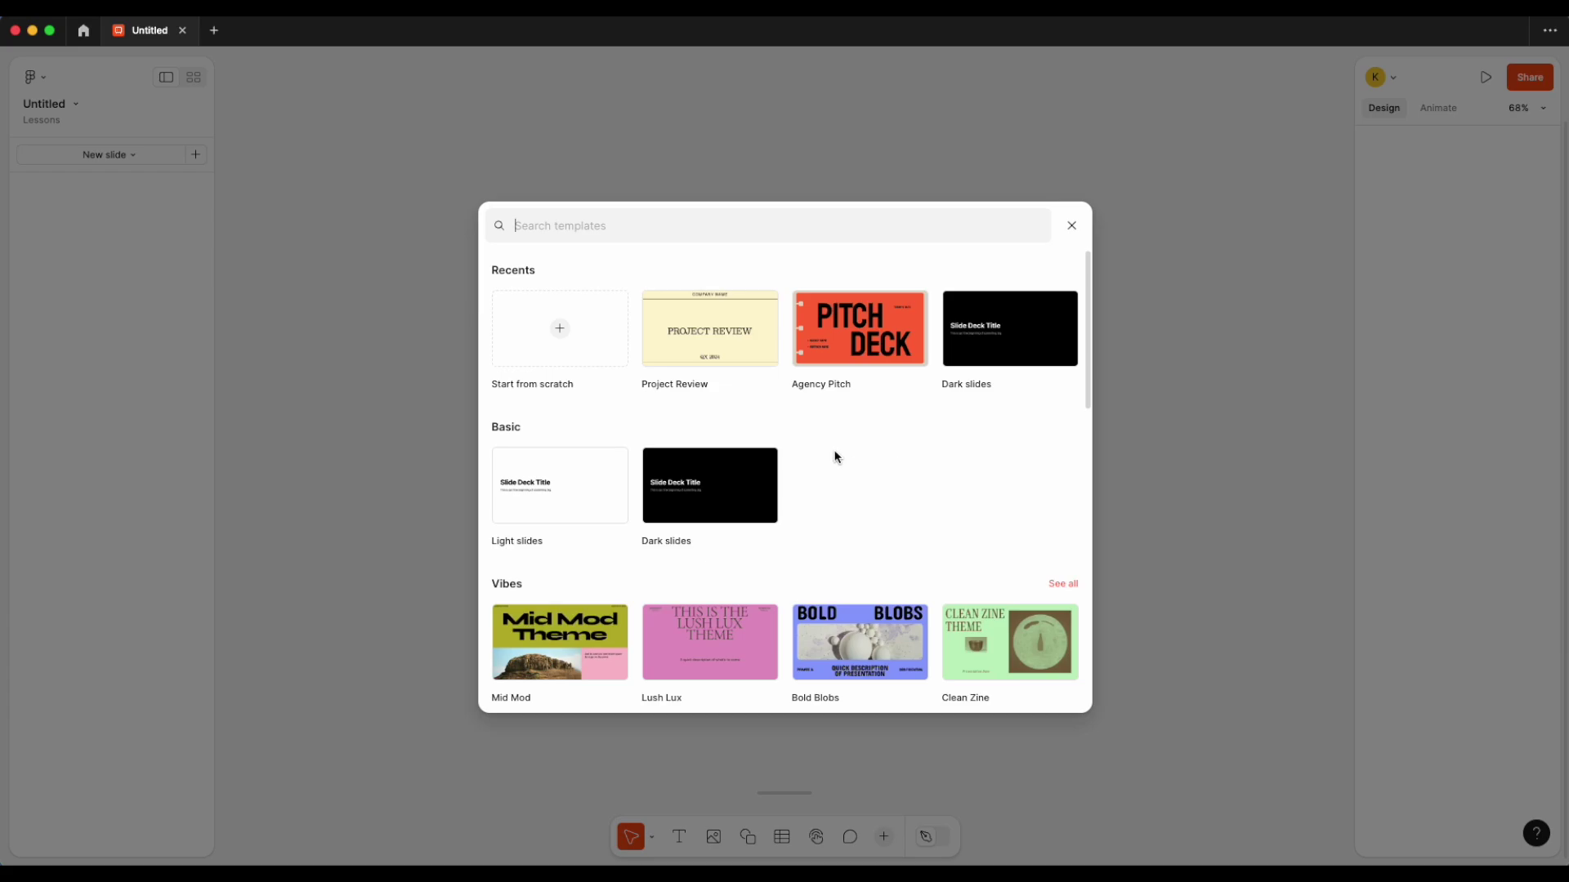
scroll(927, 501, "down", 2)
scroll(927, 502, "up", 2)
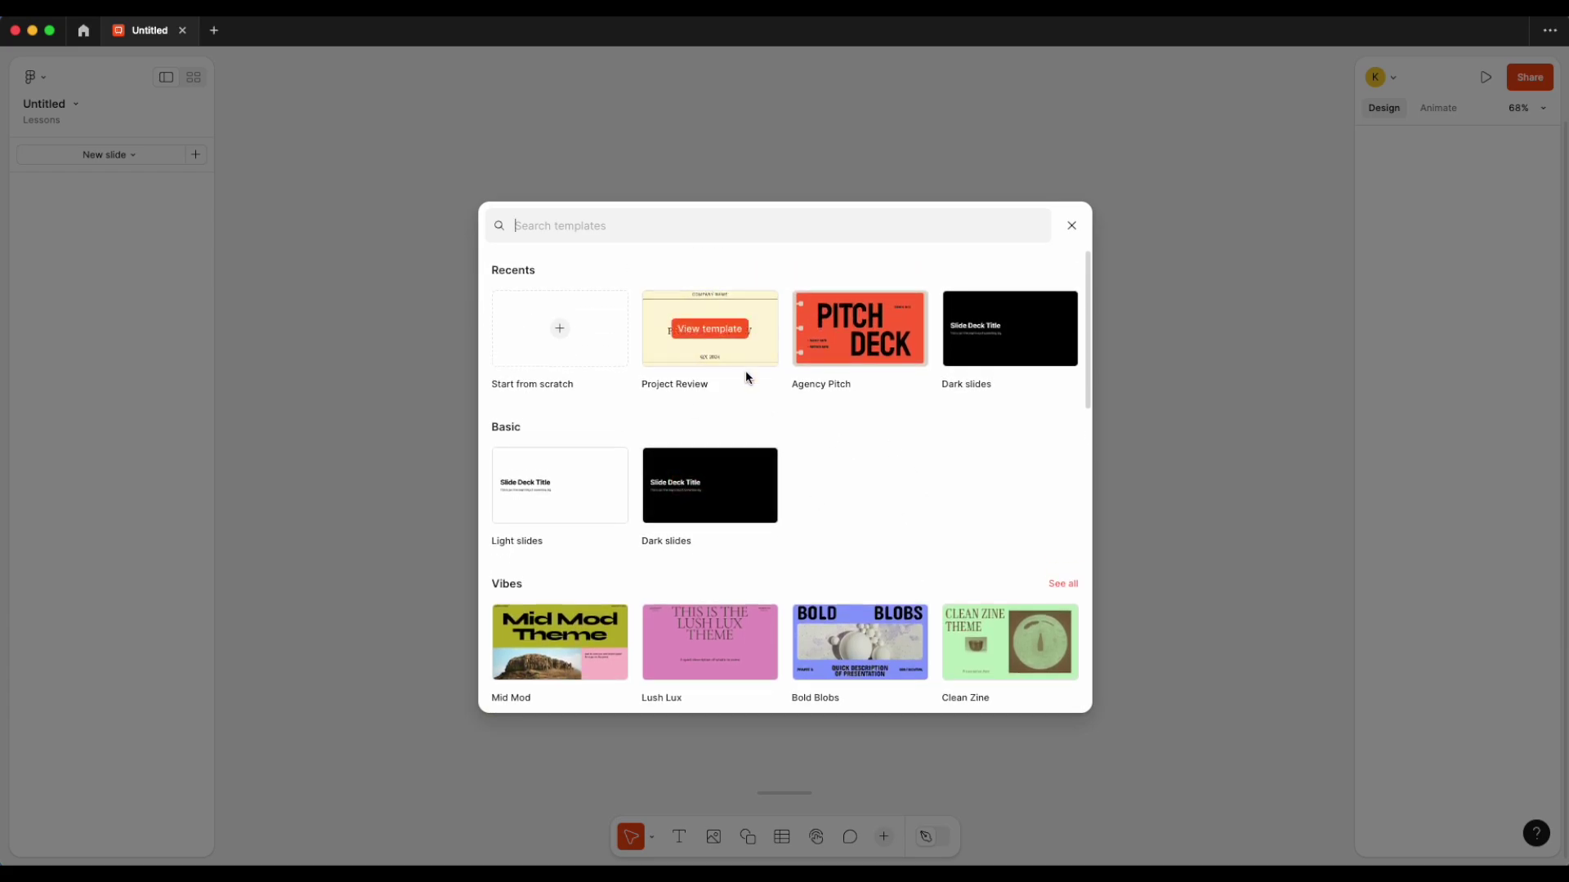
scroll(853, 487, "down", 2)
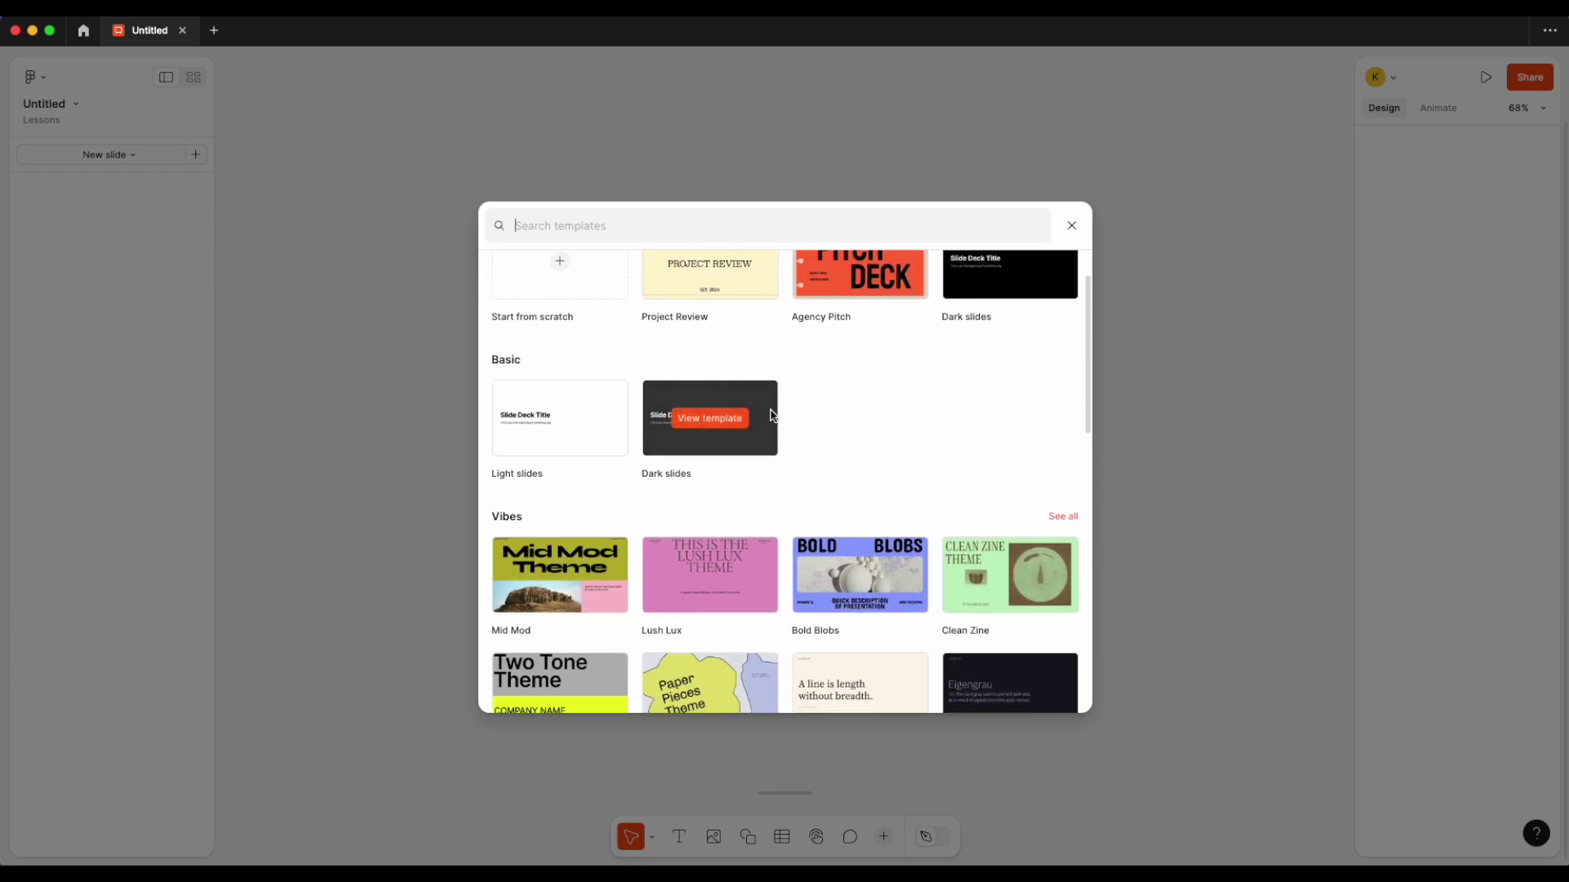
scroll(858, 424, "down", 2)
scroll(856, 423, "down", 3)
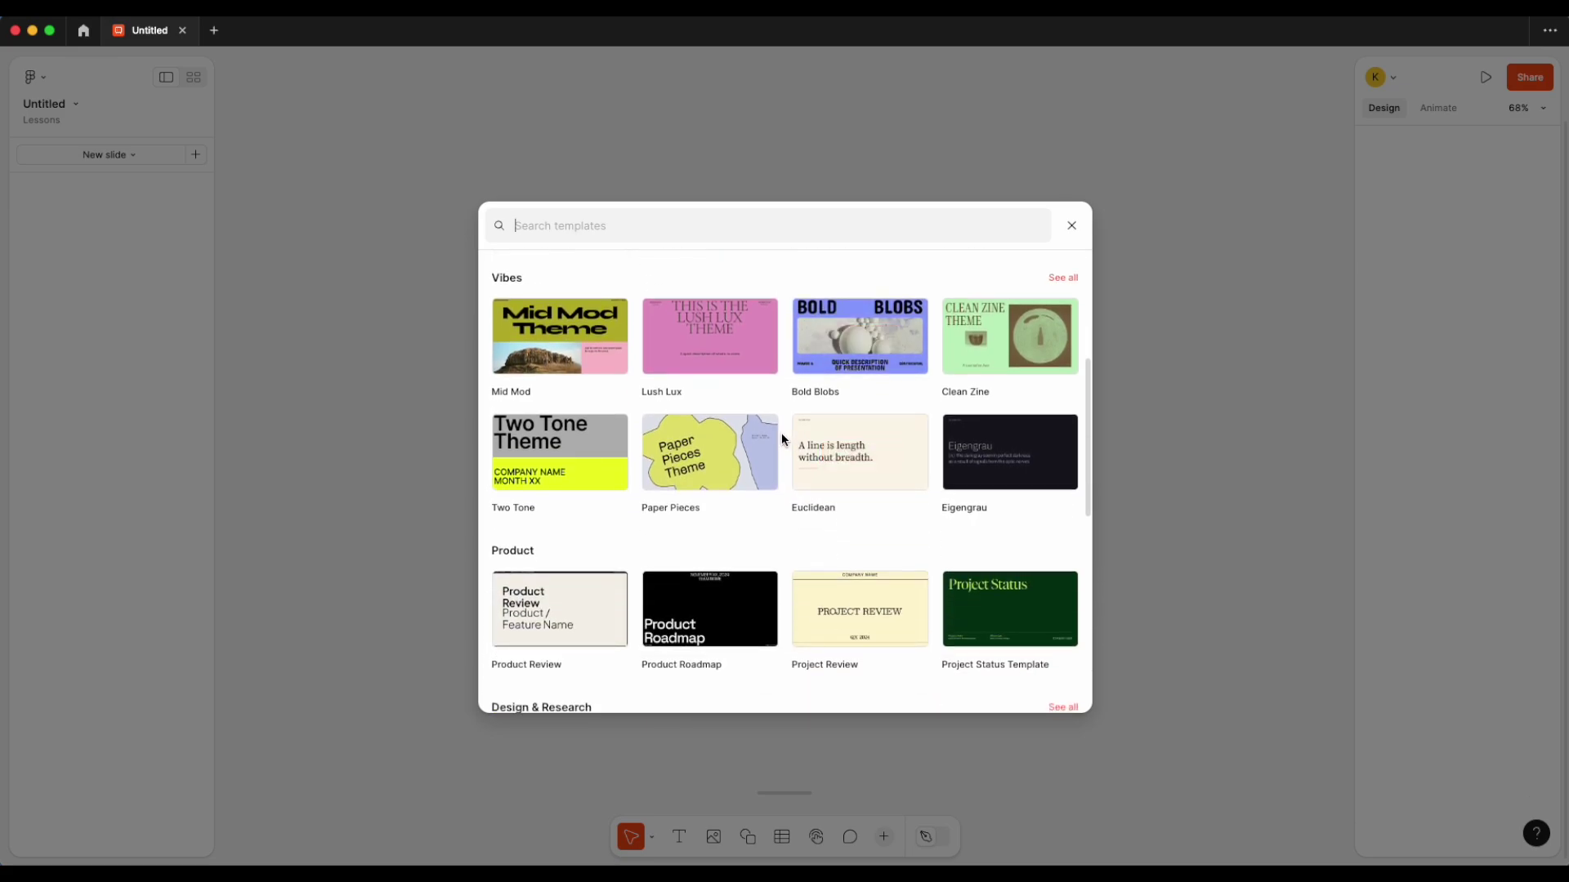
scroll(781, 433, "down", 2)
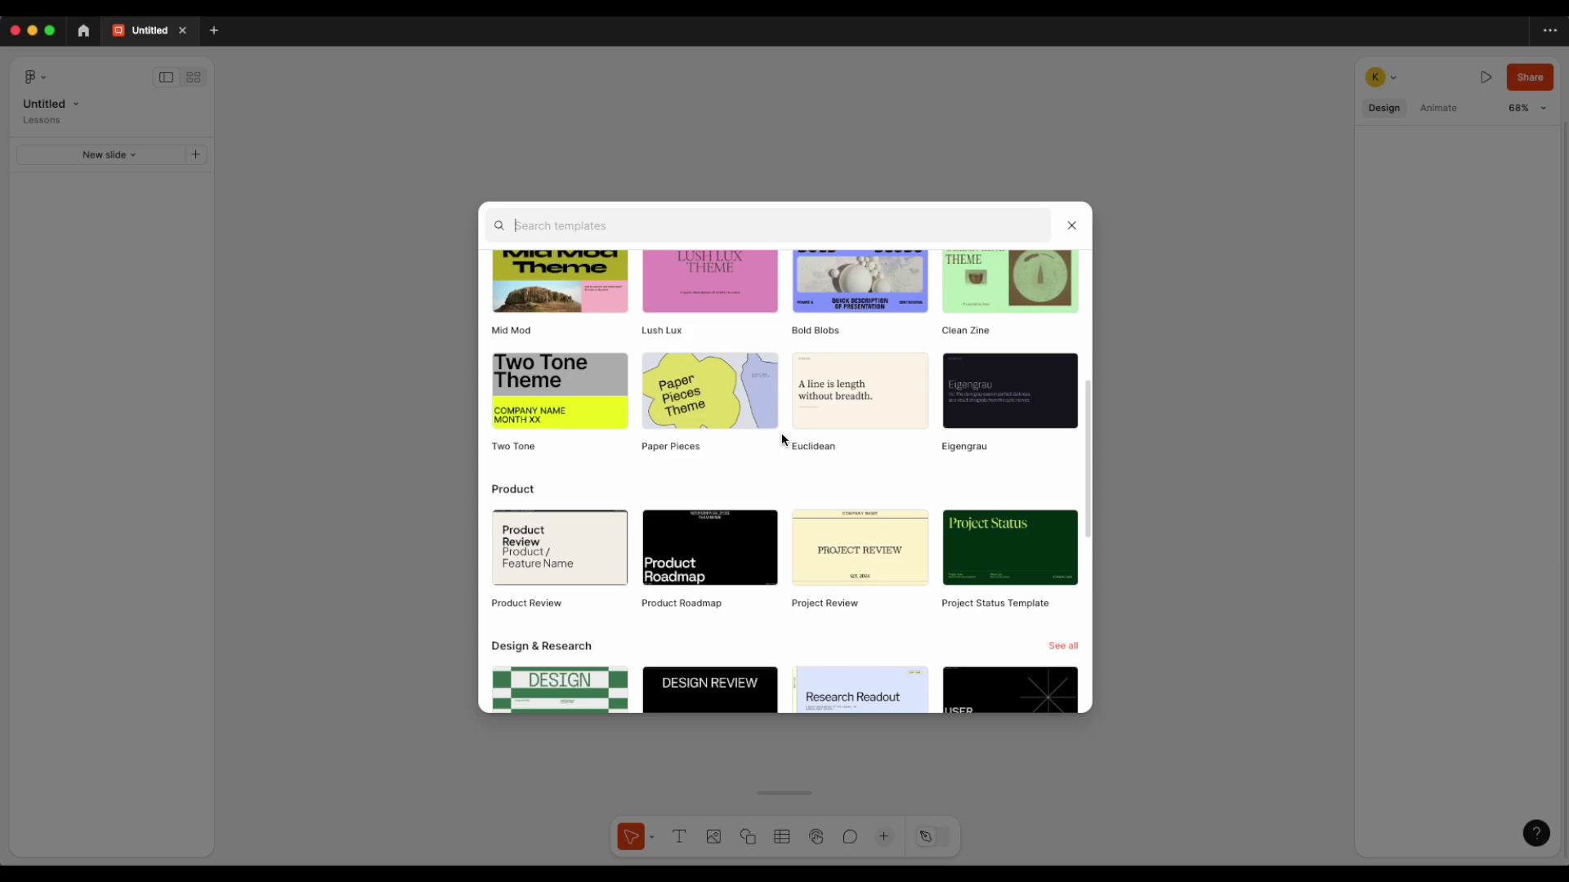
scroll(781, 433, "down", 2)
scroll(781, 433, "up", 2)
scroll(782, 438, "up", 1)
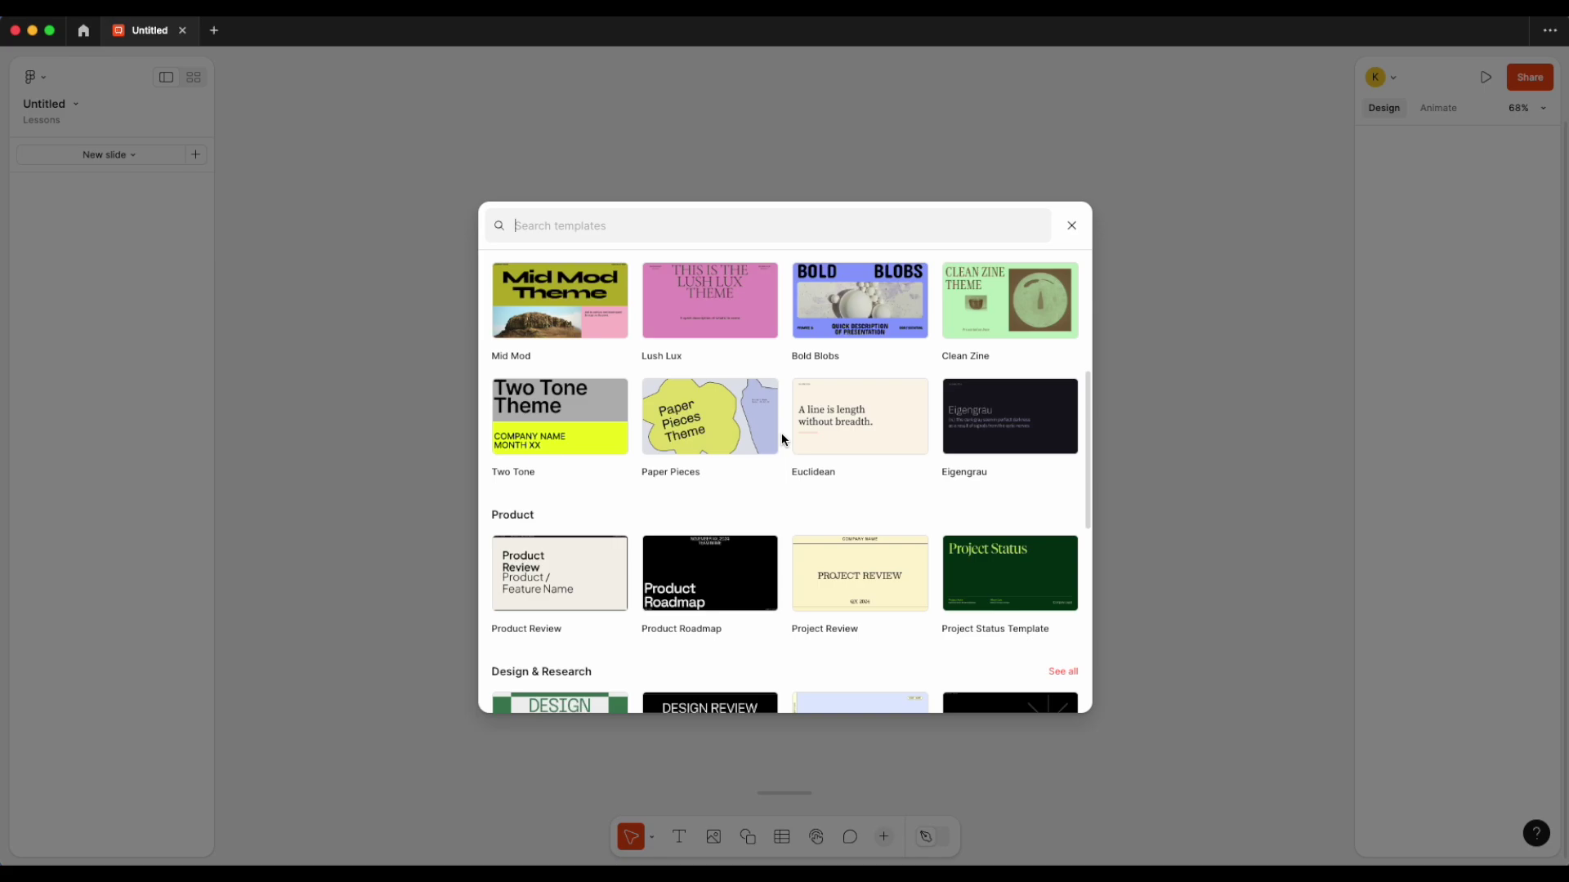
- Preview the Euclidean template's slides, then return to the template gallery
mouse_move(805, 429)
left_click(851, 422)
scroll(896, 489, "down", 5)
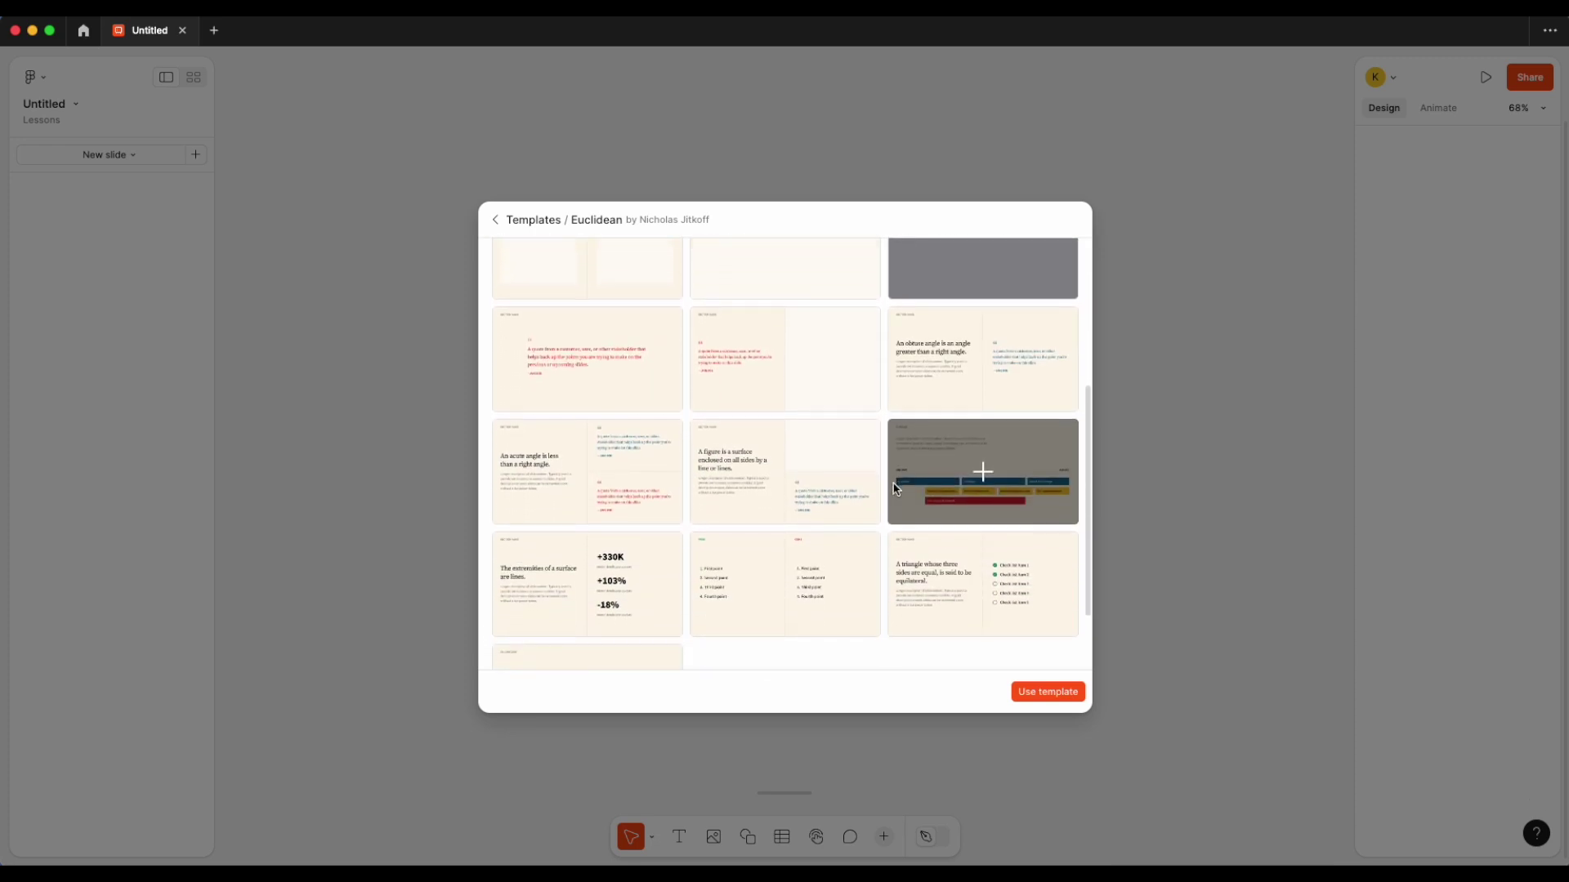
scroll(896, 489, "up", 6)
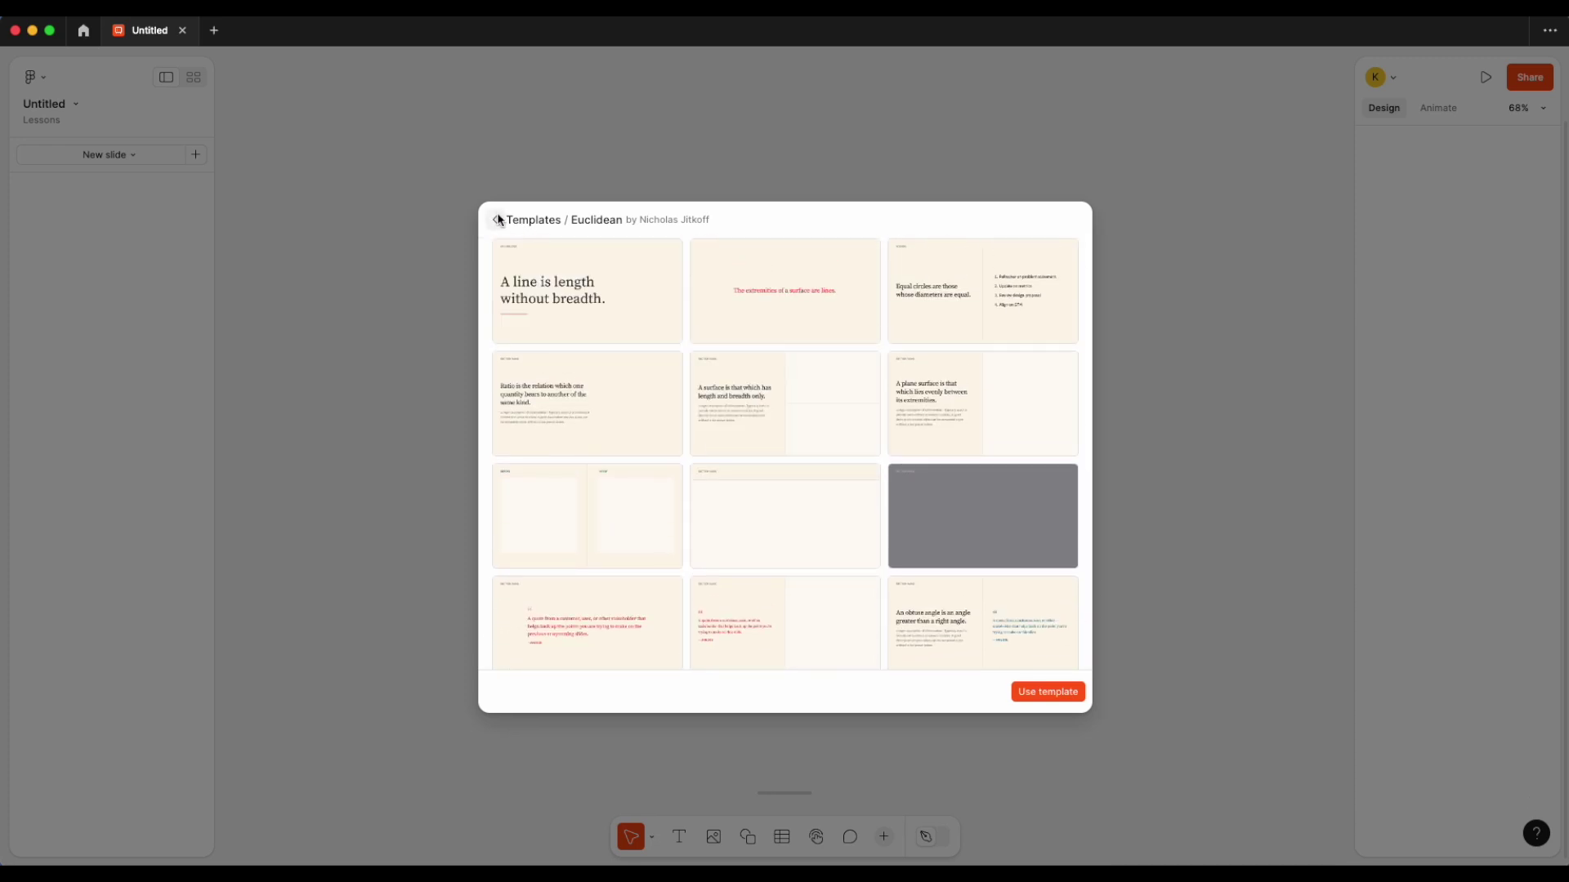
left_click(498, 220)
- Scroll through the full template gallery to compare the available templates
scroll(817, 507, "down", 3)
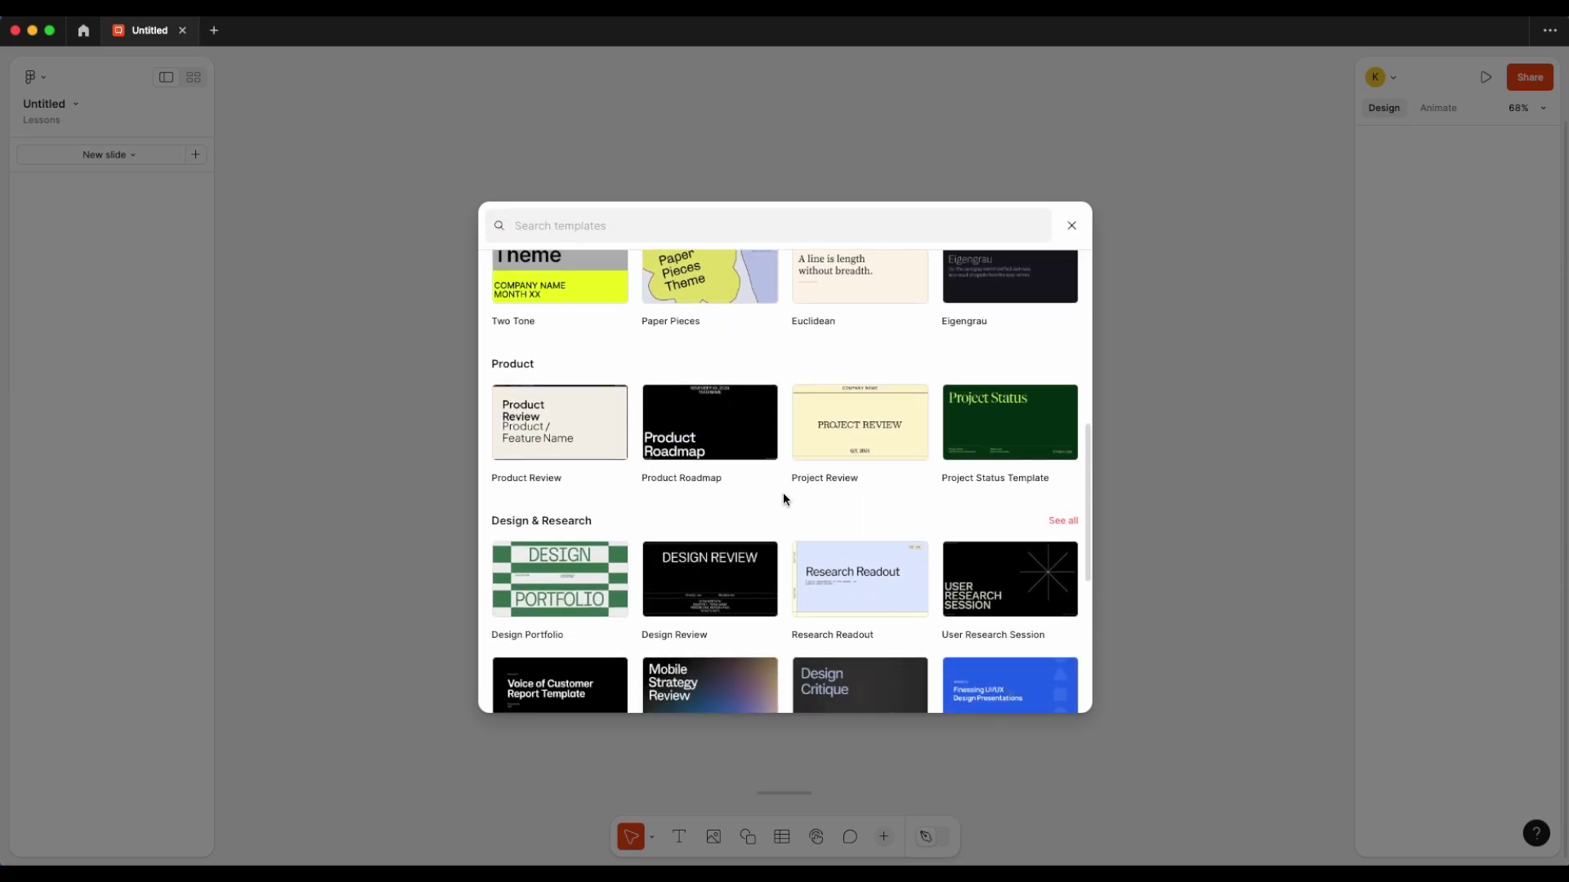
scroll(783, 499, "down", 1)
scroll(694, 483, "down", 4)
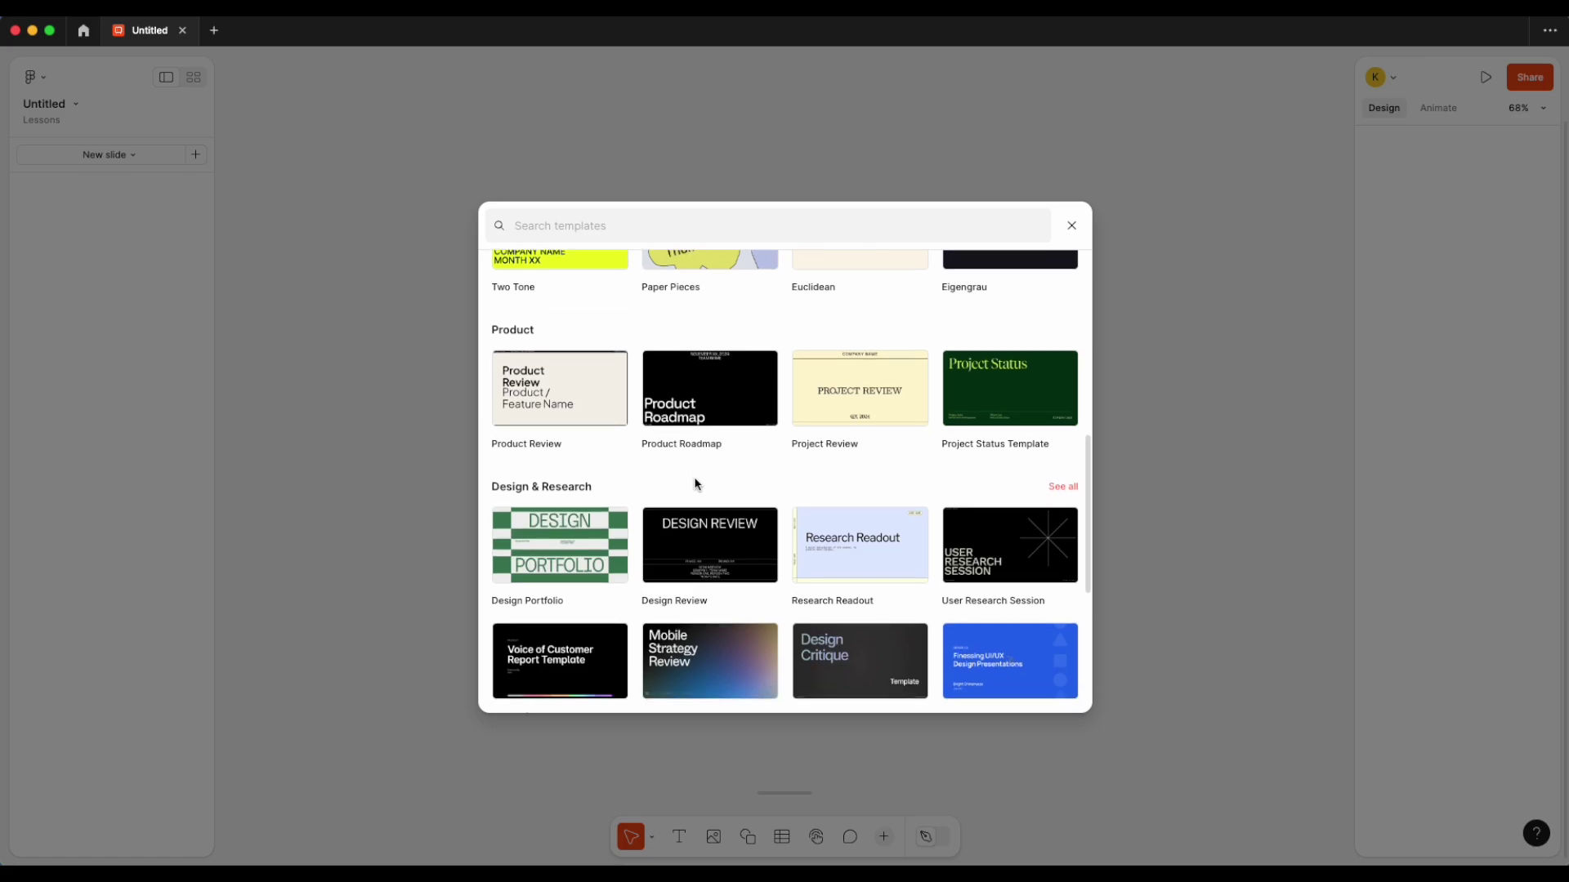
mouse_move(796, 566)
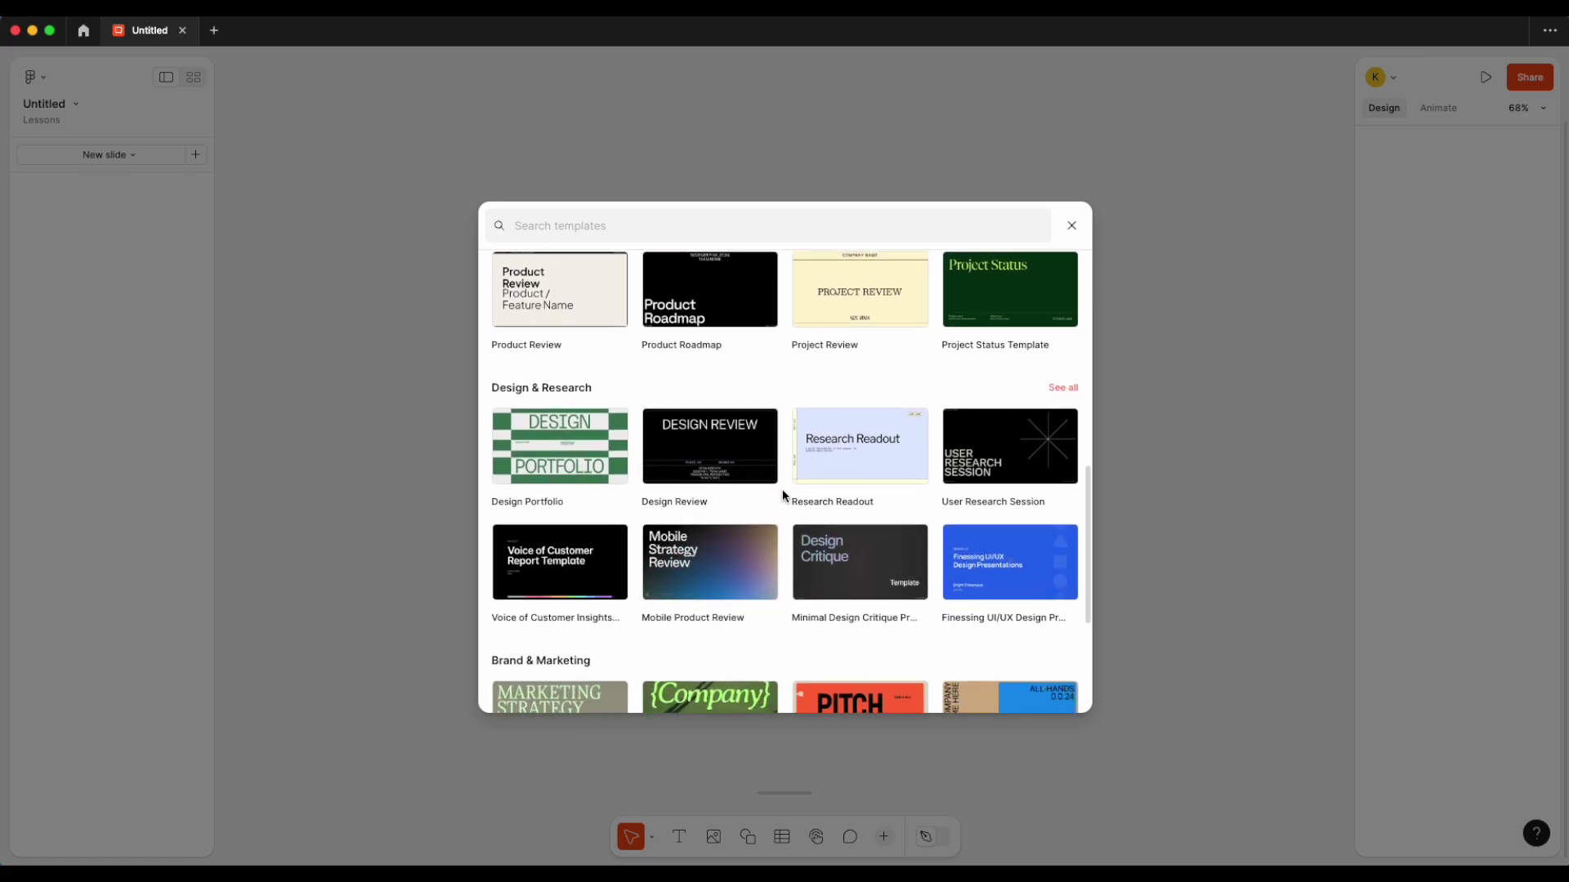
scroll(782, 489, "up", 5)
scroll(782, 492, "up", 1)
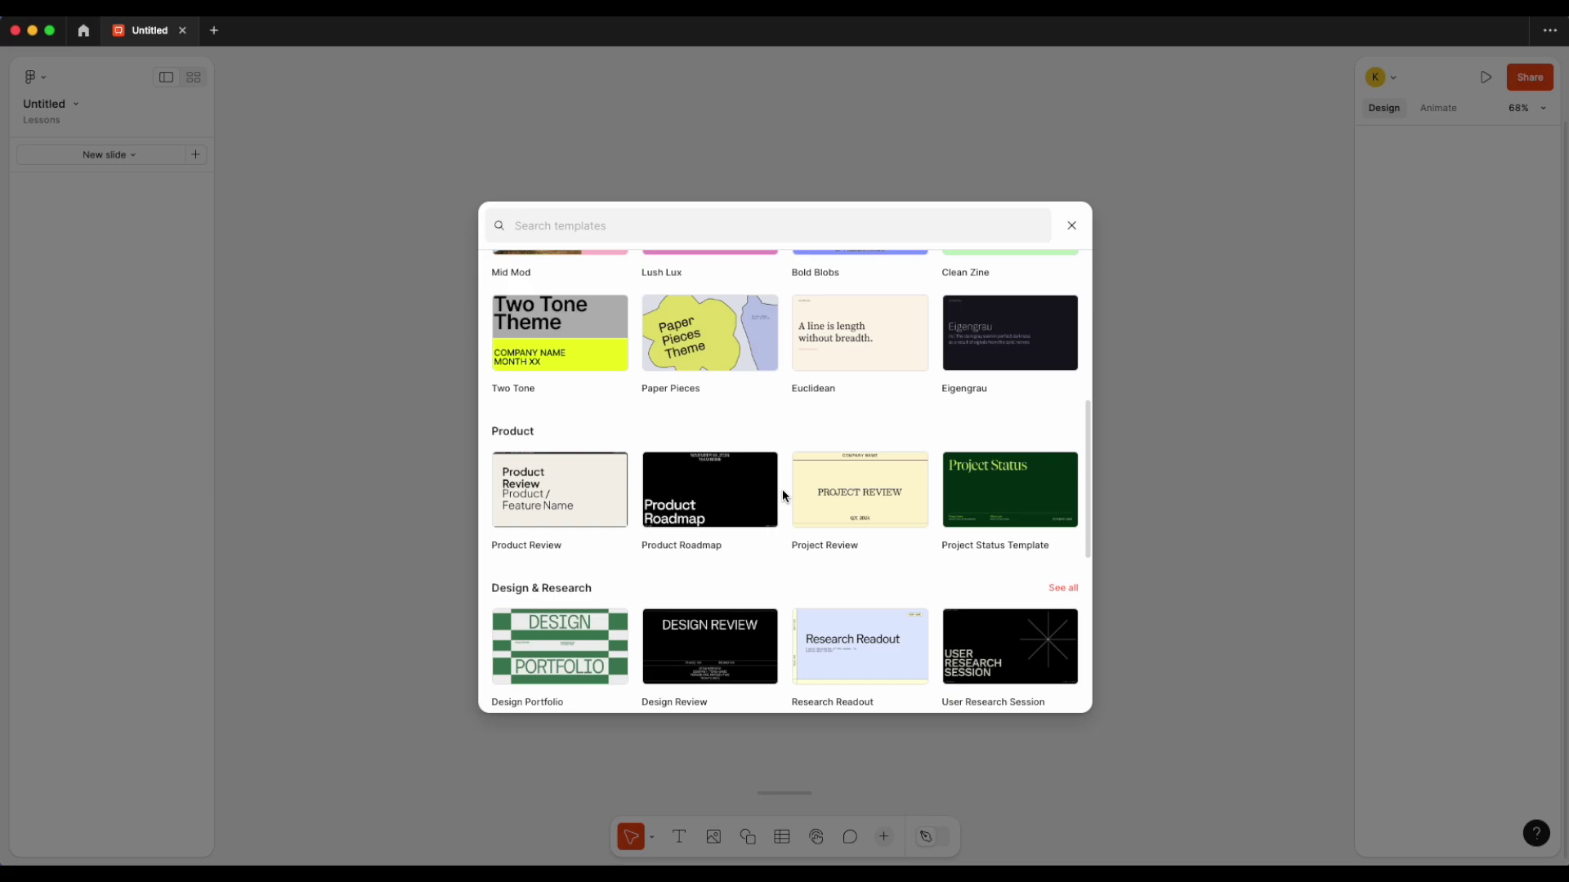
scroll(783, 490, "up", 5)
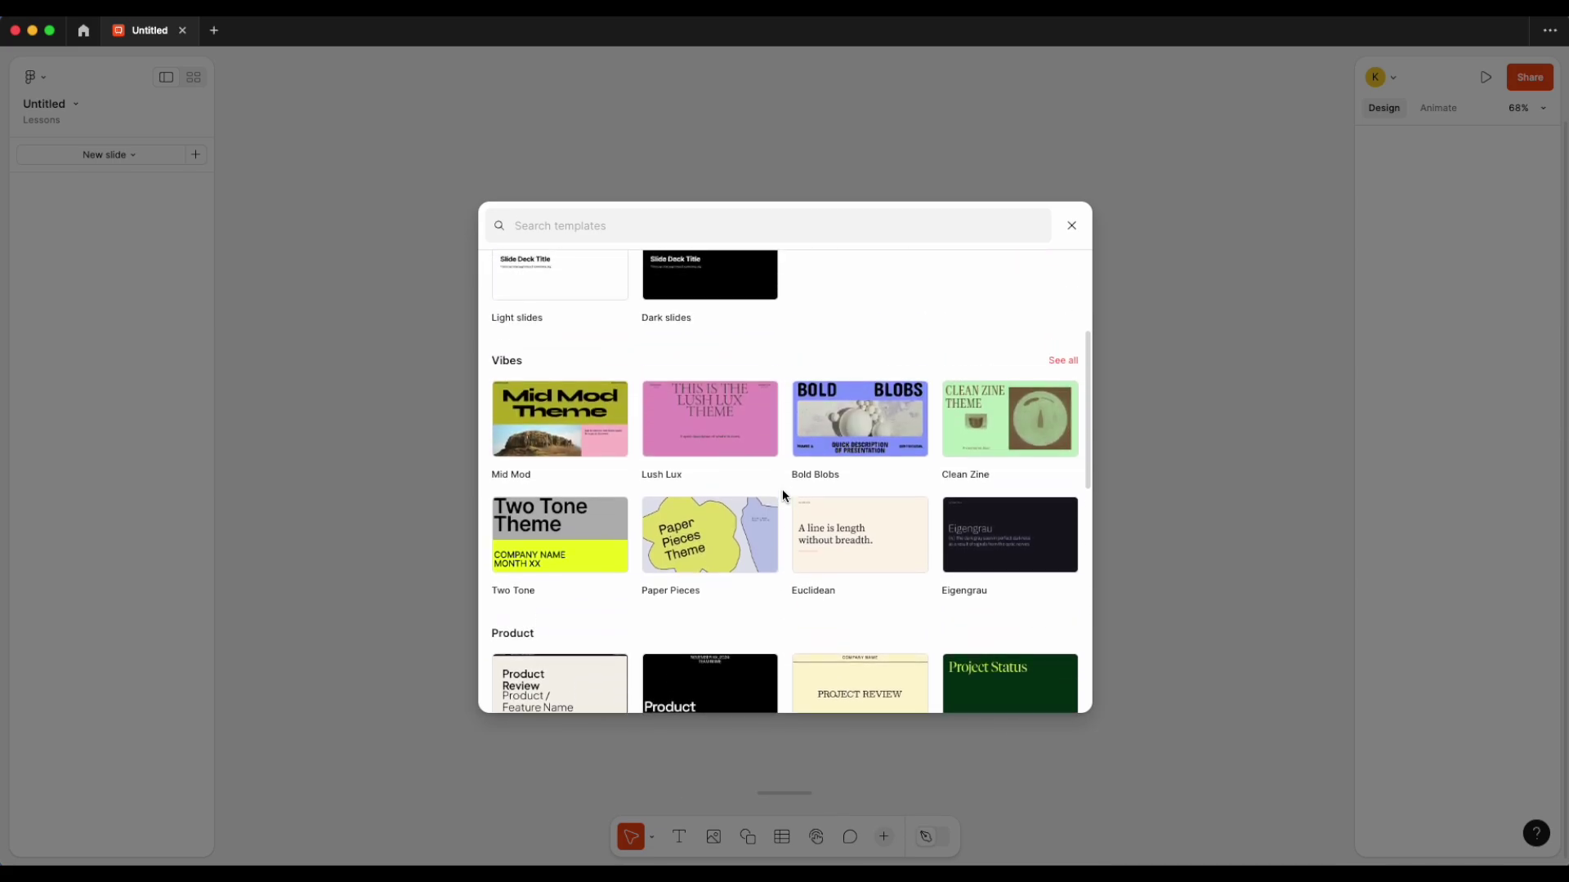
scroll(782, 489, "down", 3)
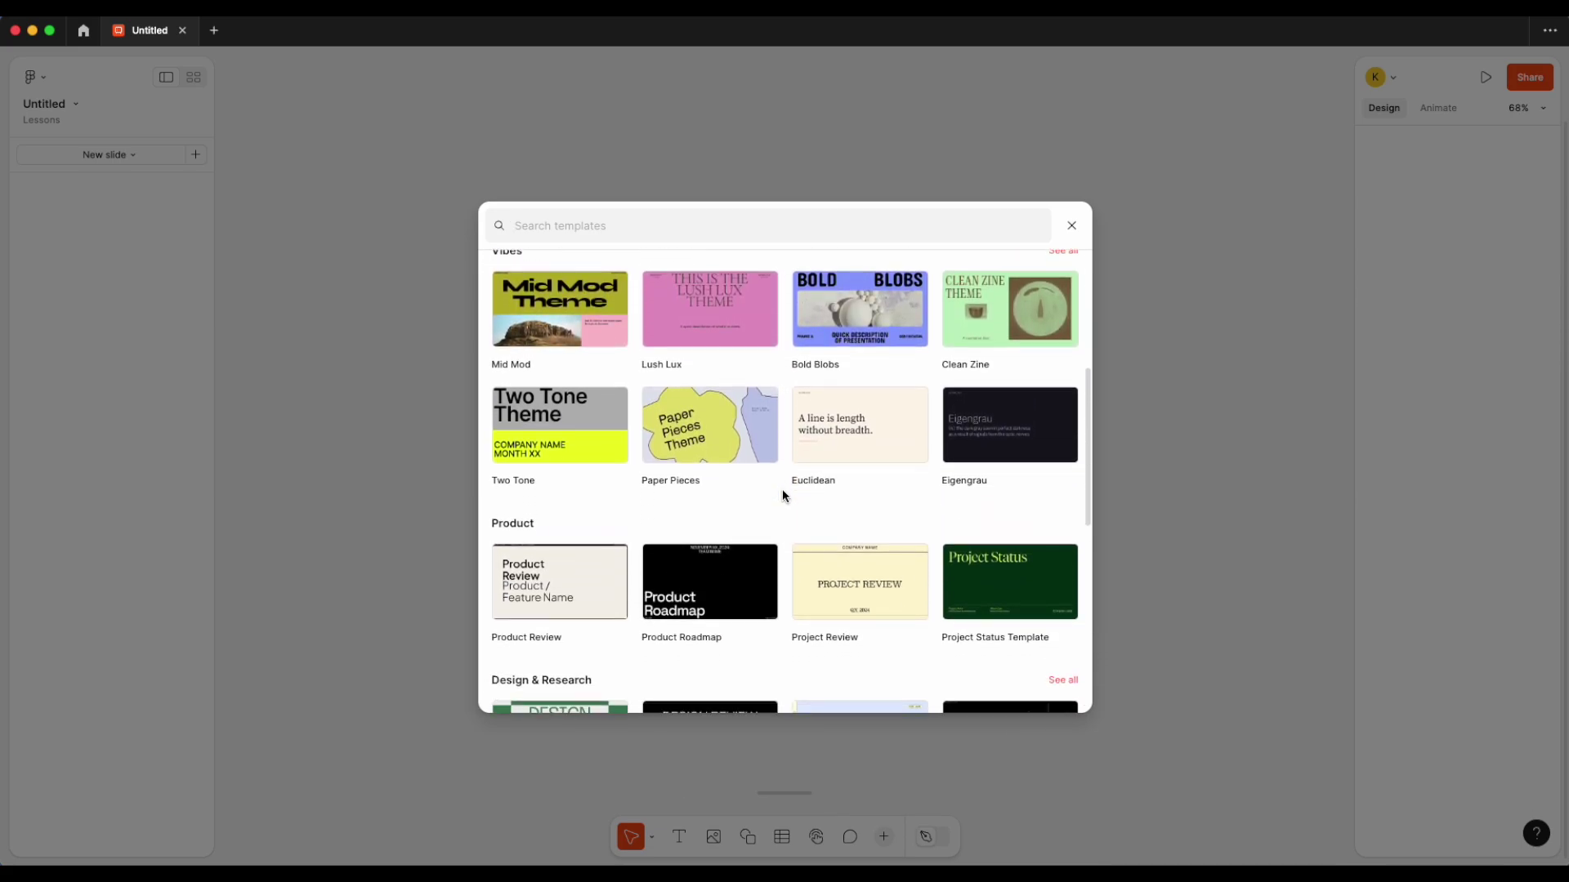
scroll(782, 491, "down", 8)
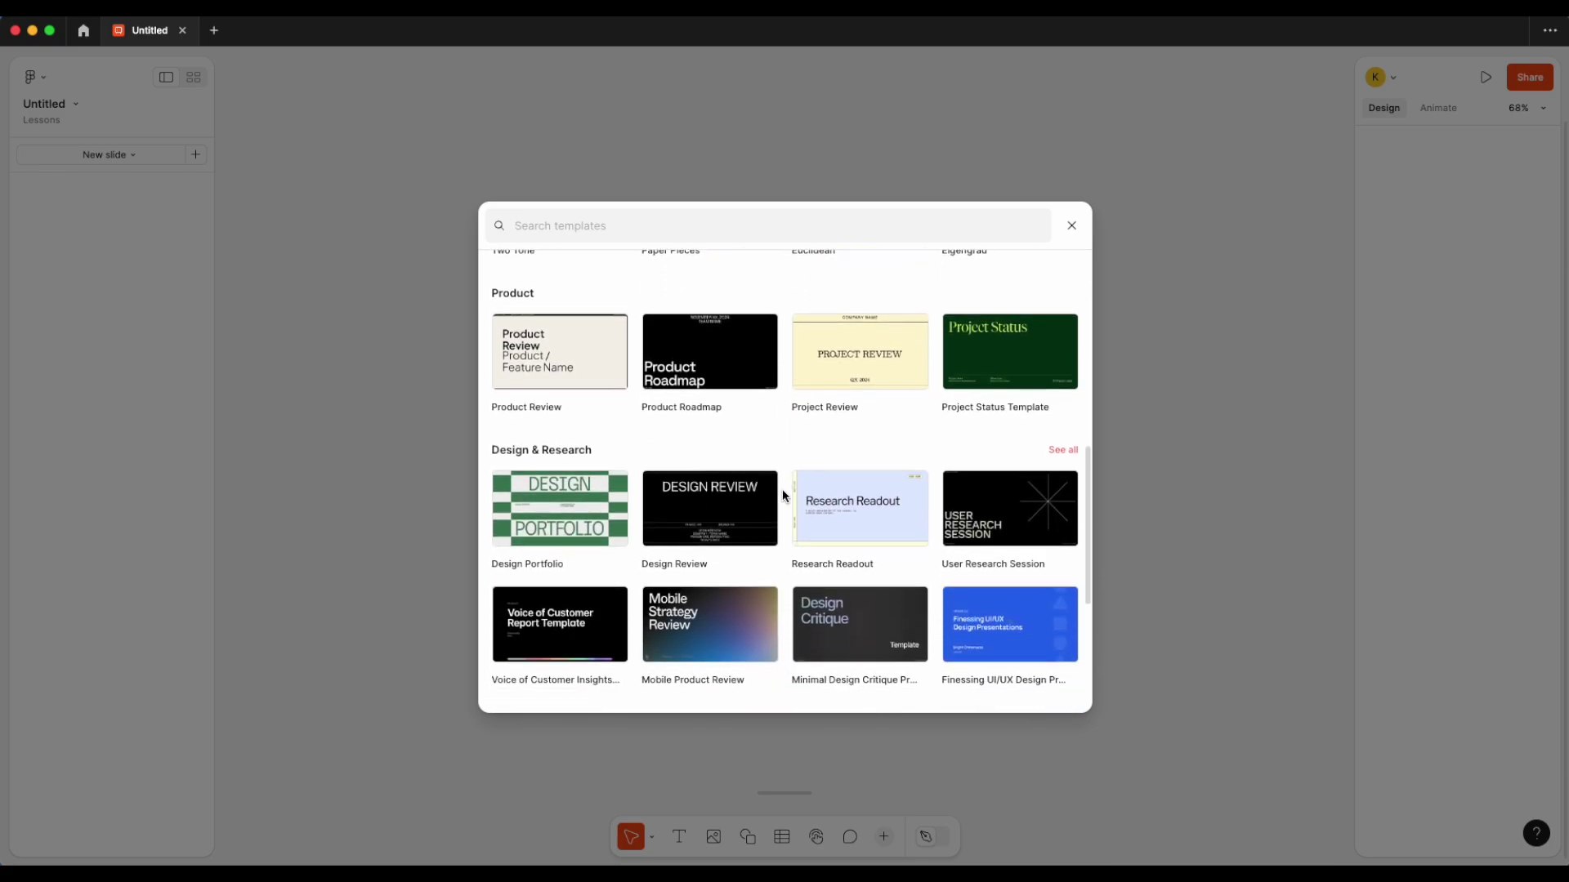
scroll(783, 490, "down", 8)
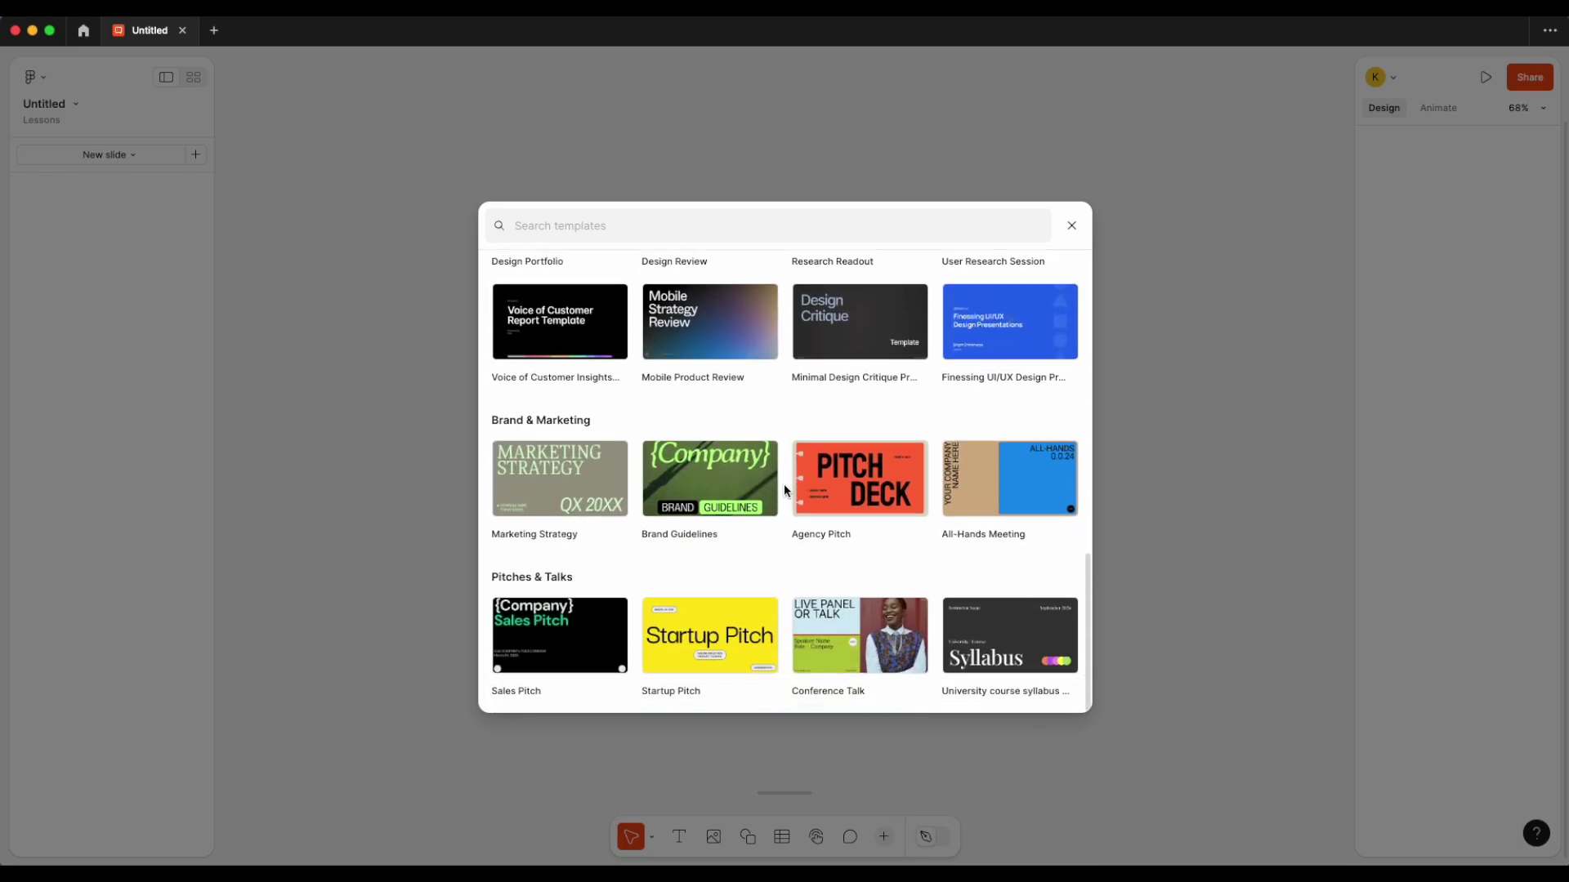
scroll(782, 488, "up", 17)
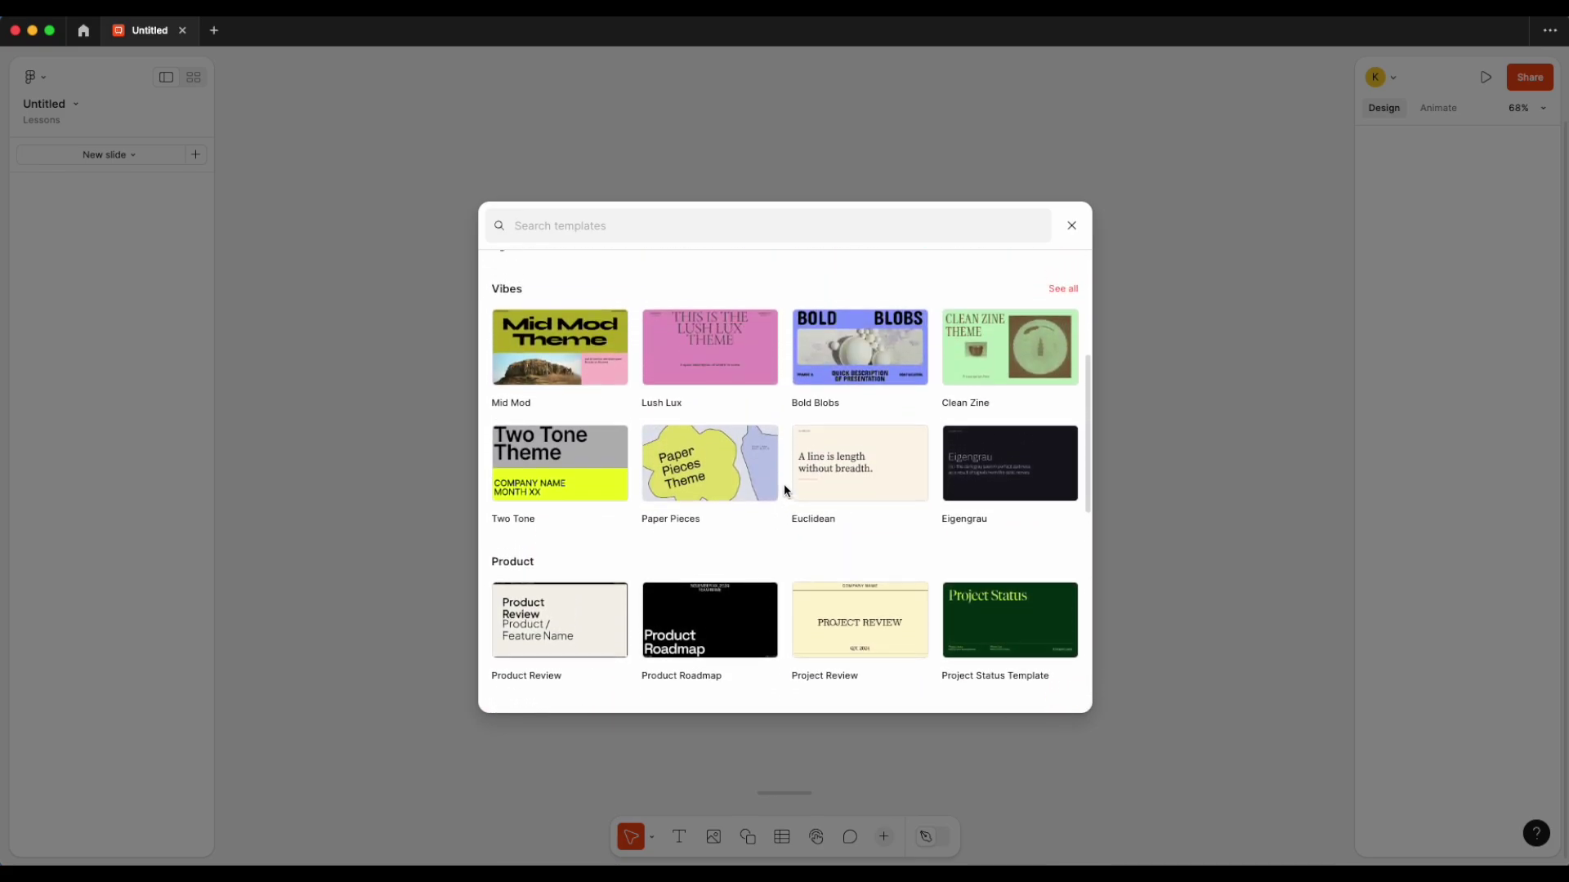
- Preview the Lush Lux template, then go back and reopen the Euclidean template preview
left_click(714, 347)
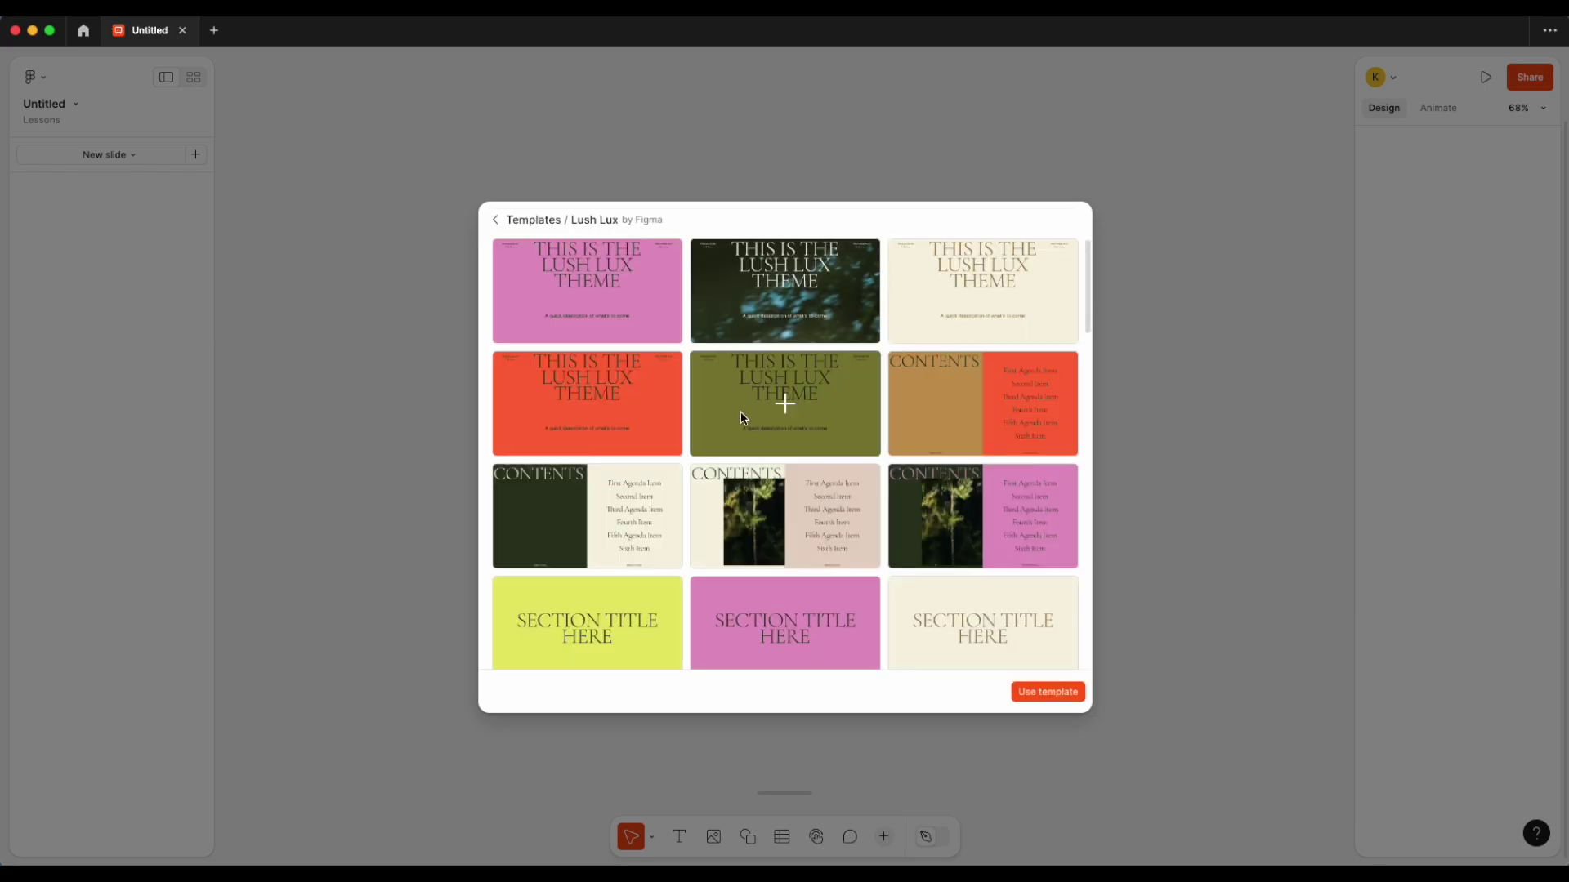
left_click(495, 219)
mouse_move(807, 483)
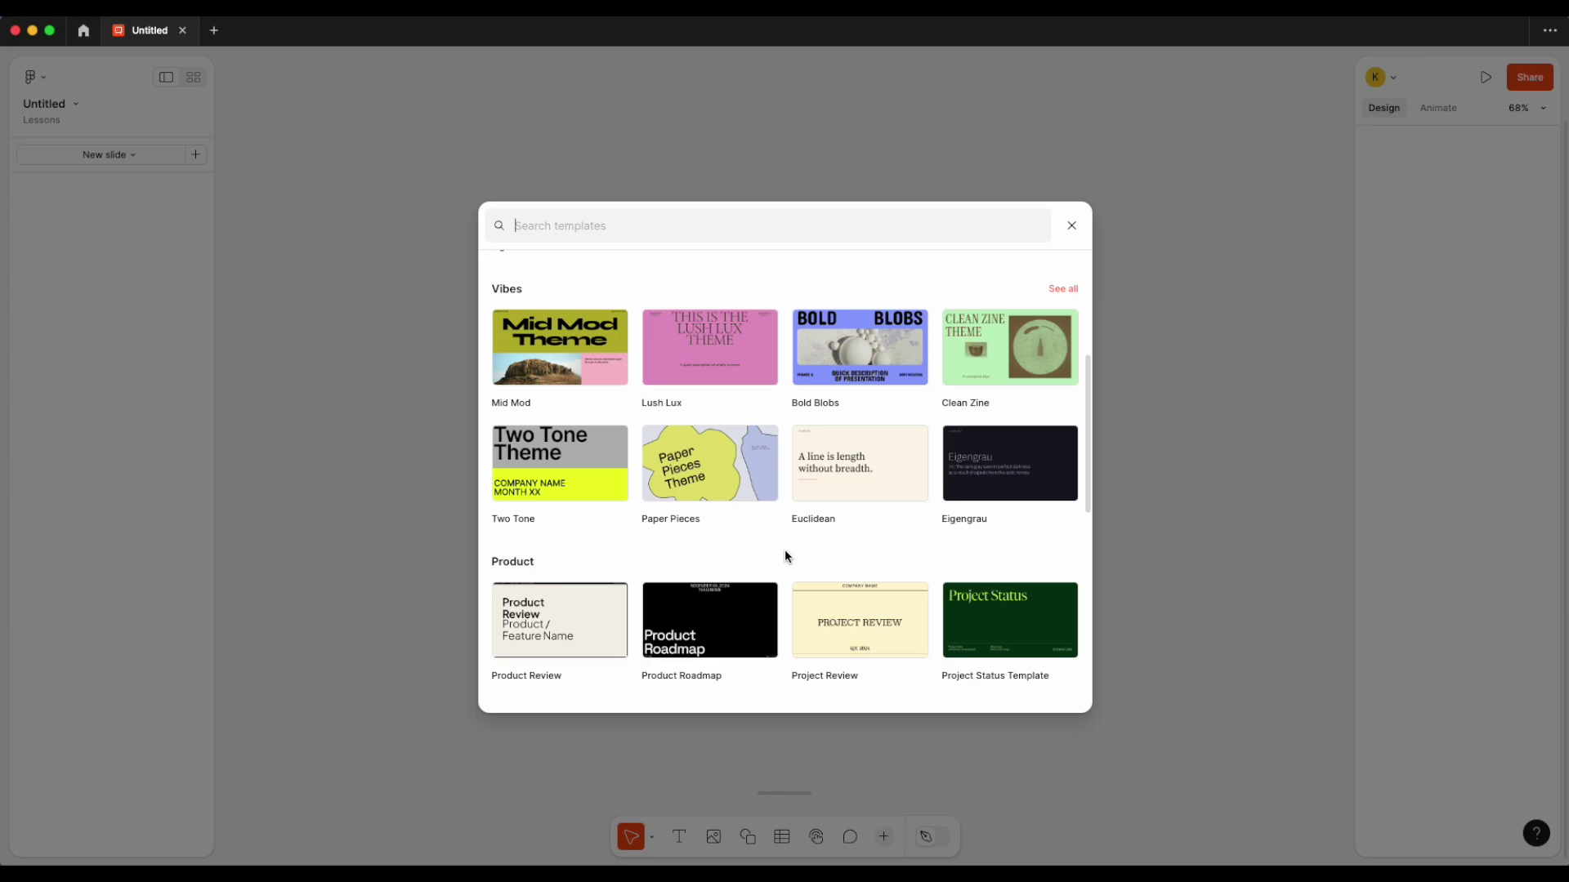
left_click(881, 472)
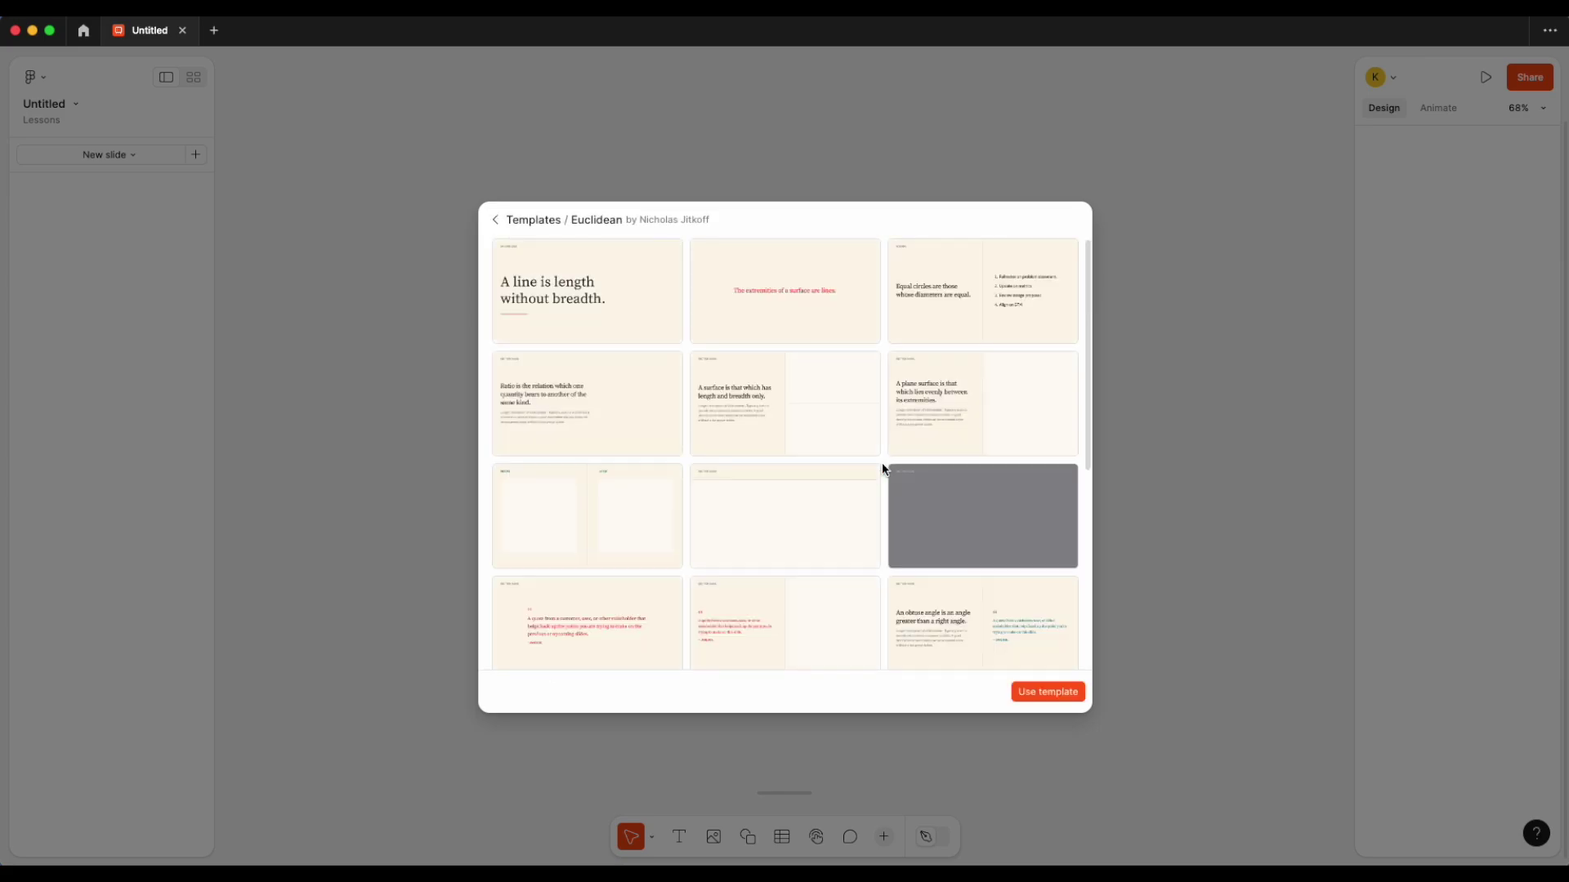
- Start the deck from Euclidean, add its agenda layout slide, and zoom to 54%
left_click(1046, 701)
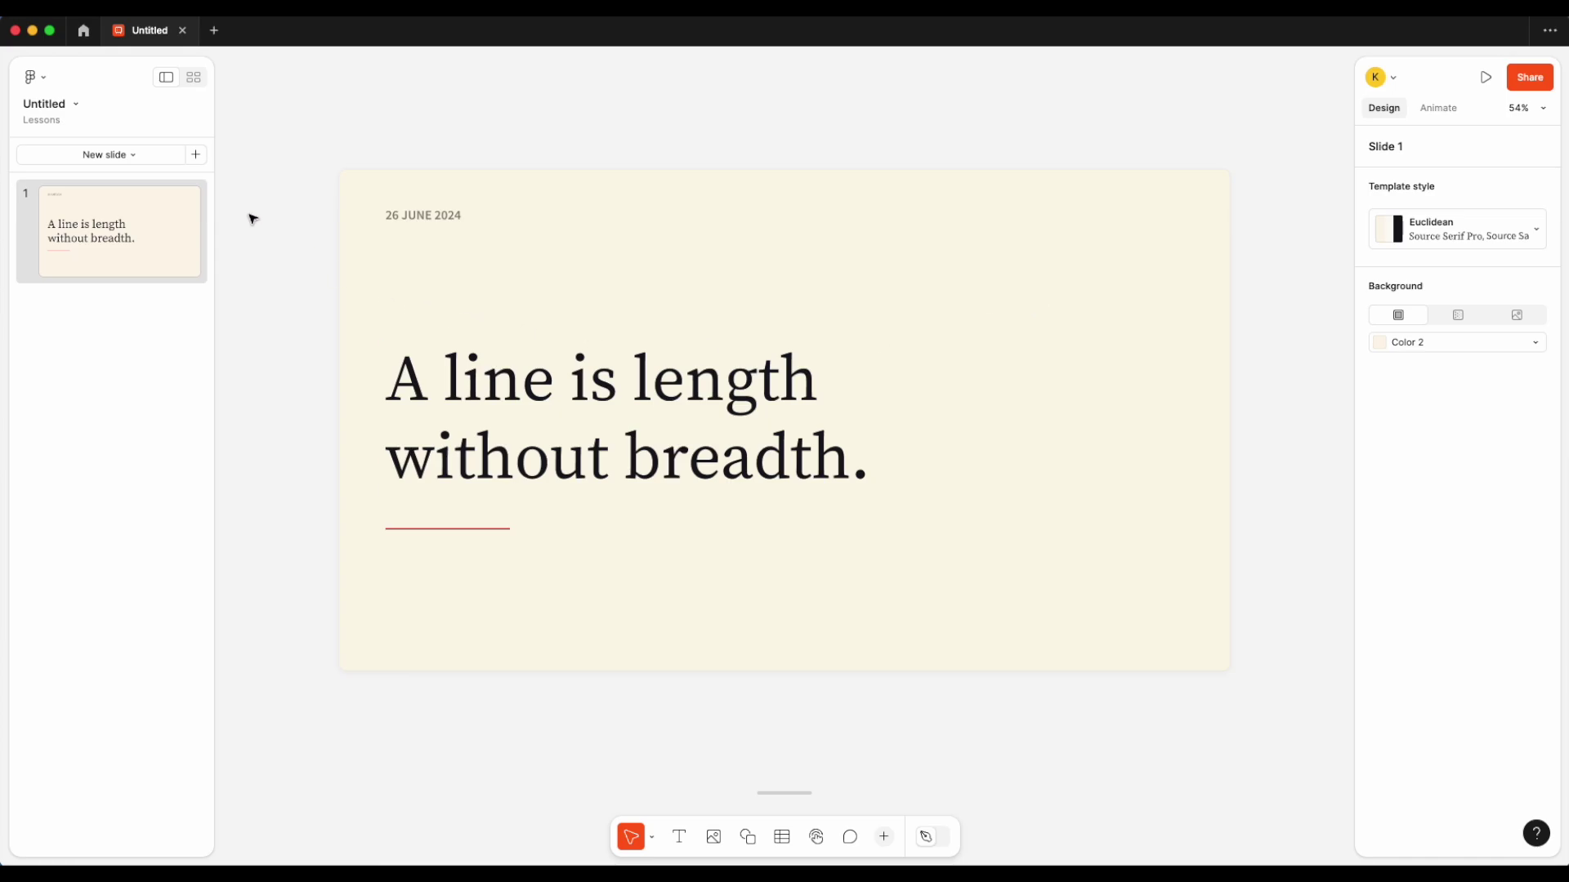
left_click(134, 154)
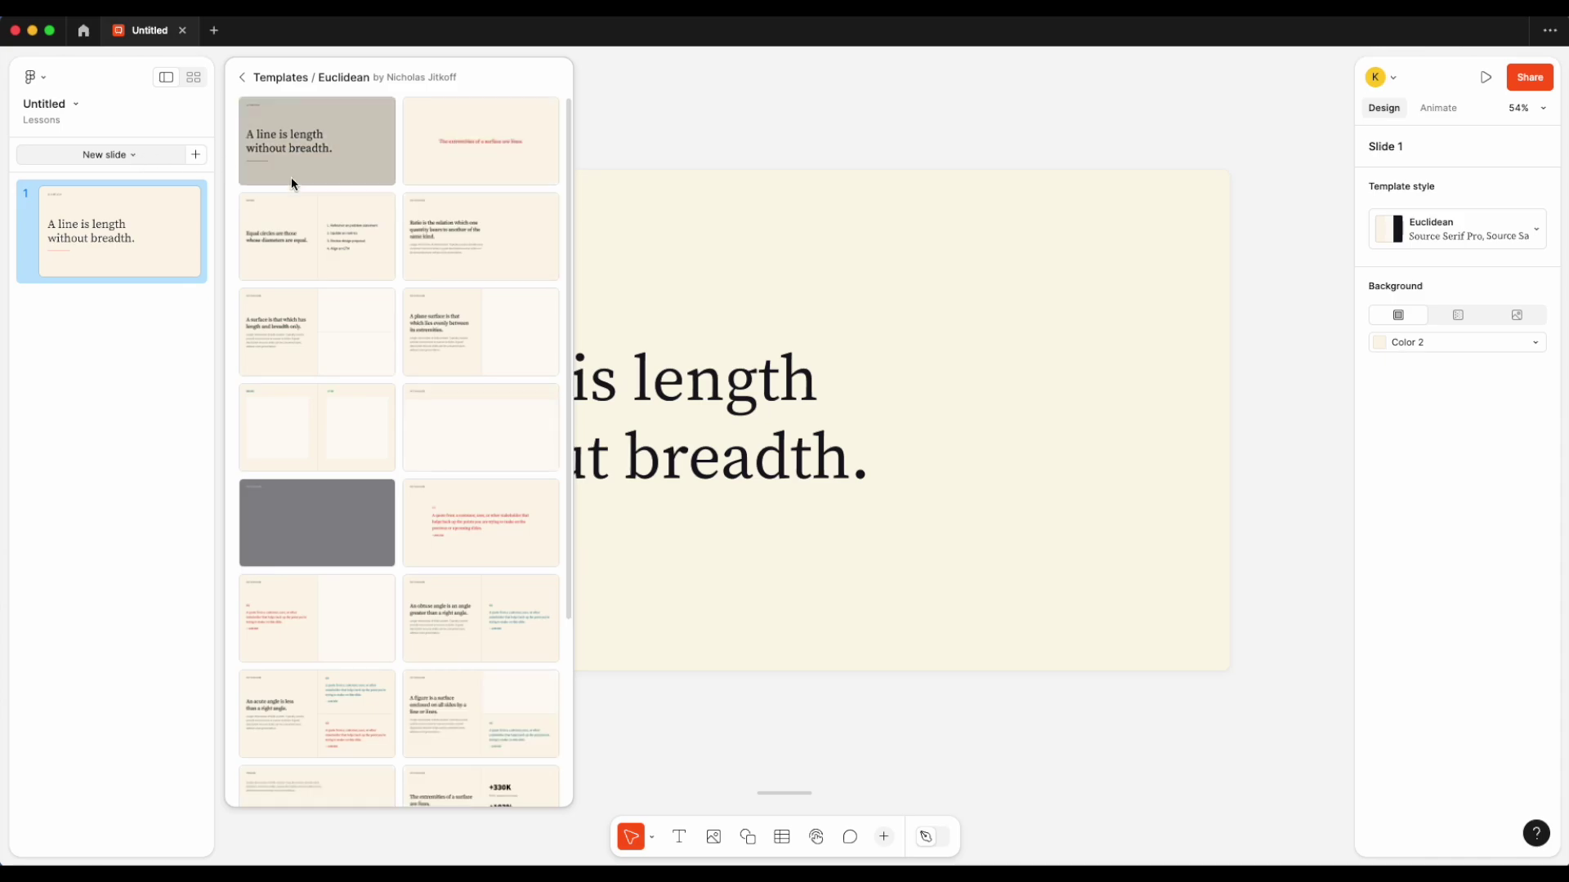
scroll(409, 336, "down", 2)
scroll(409, 344, "down", 3)
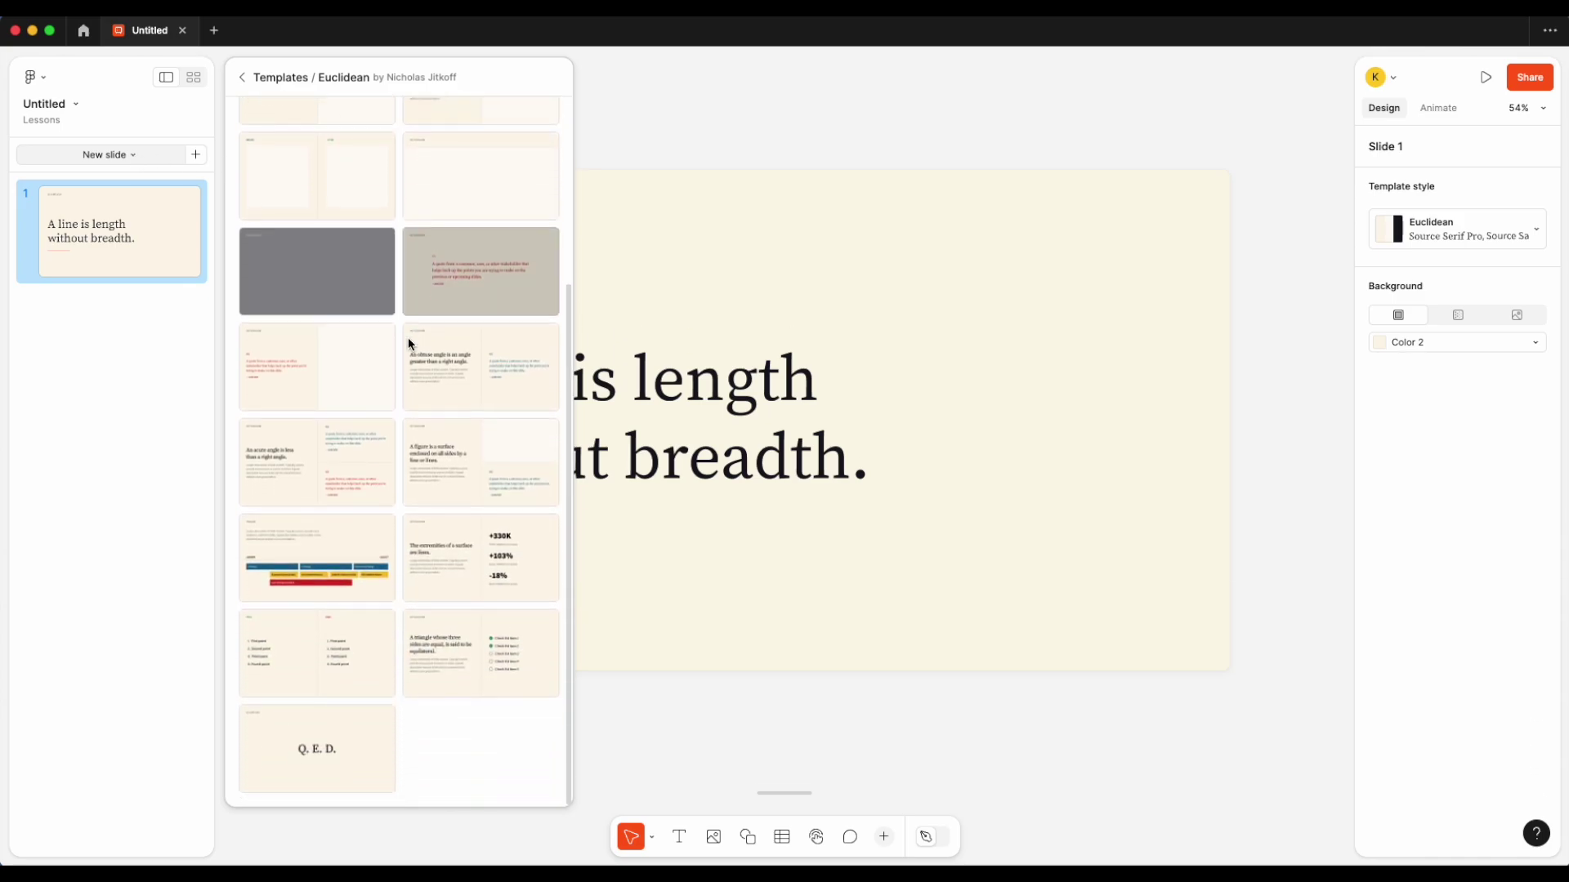
scroll(409, 336, "up", 4)
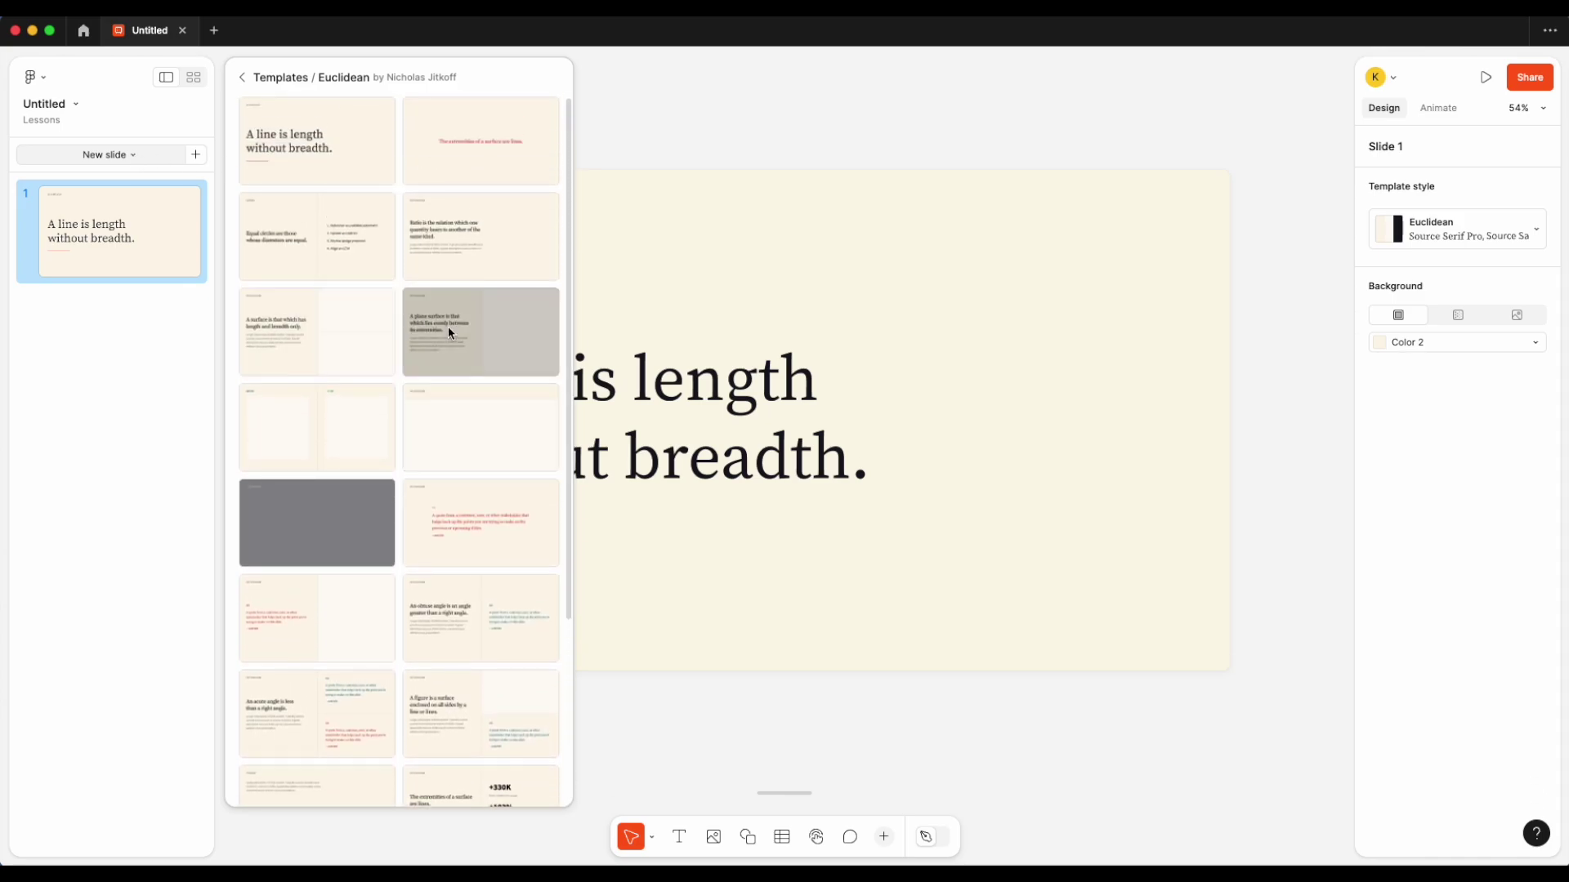
key("Escape")
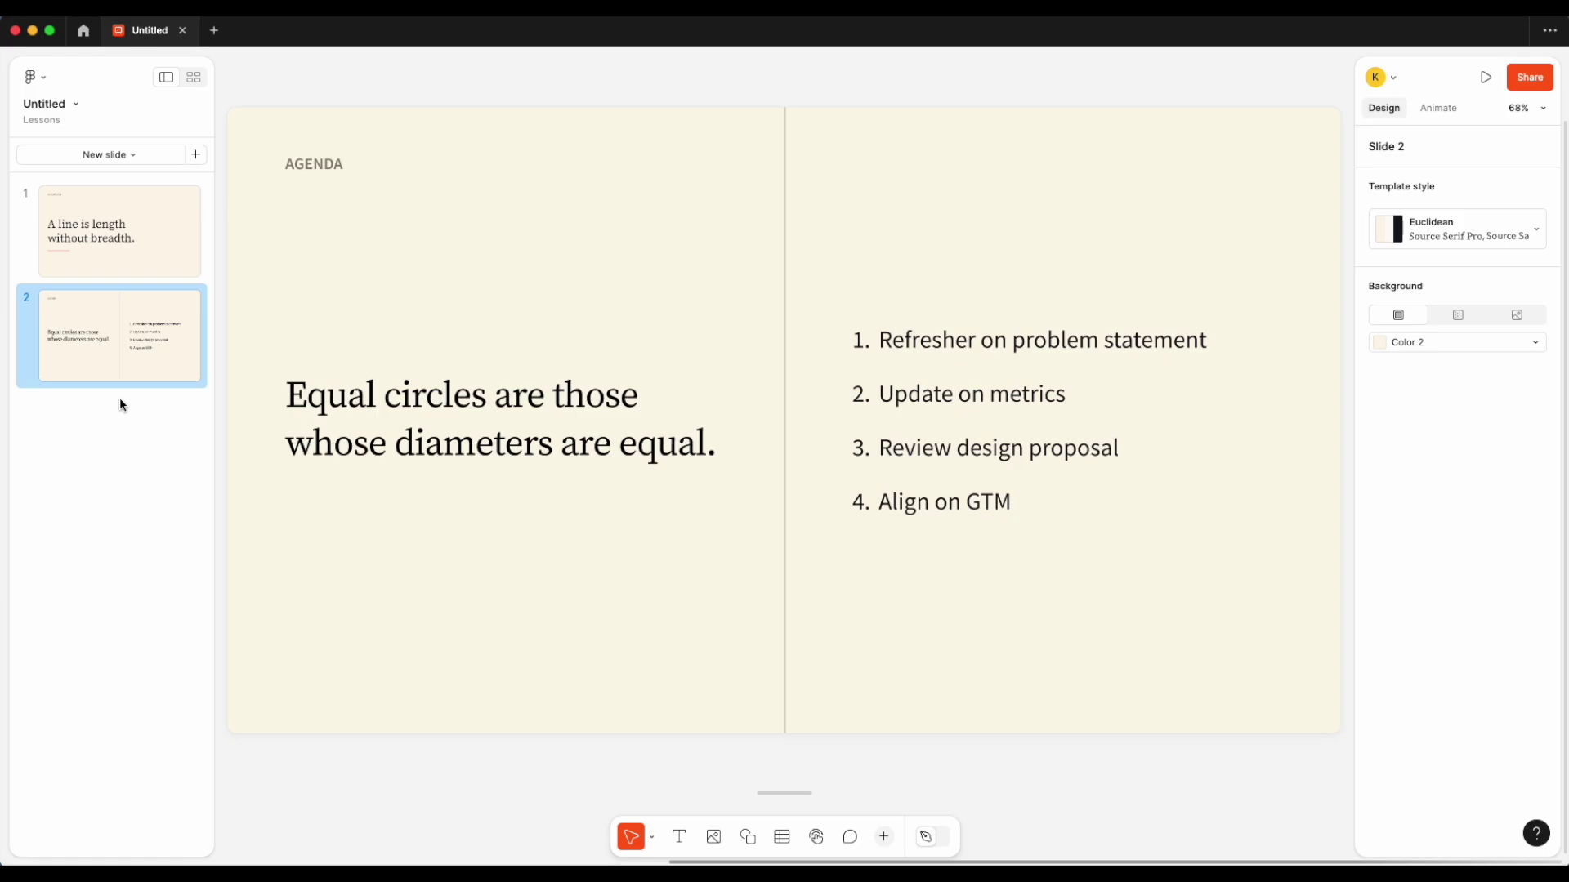
key("shift+1")
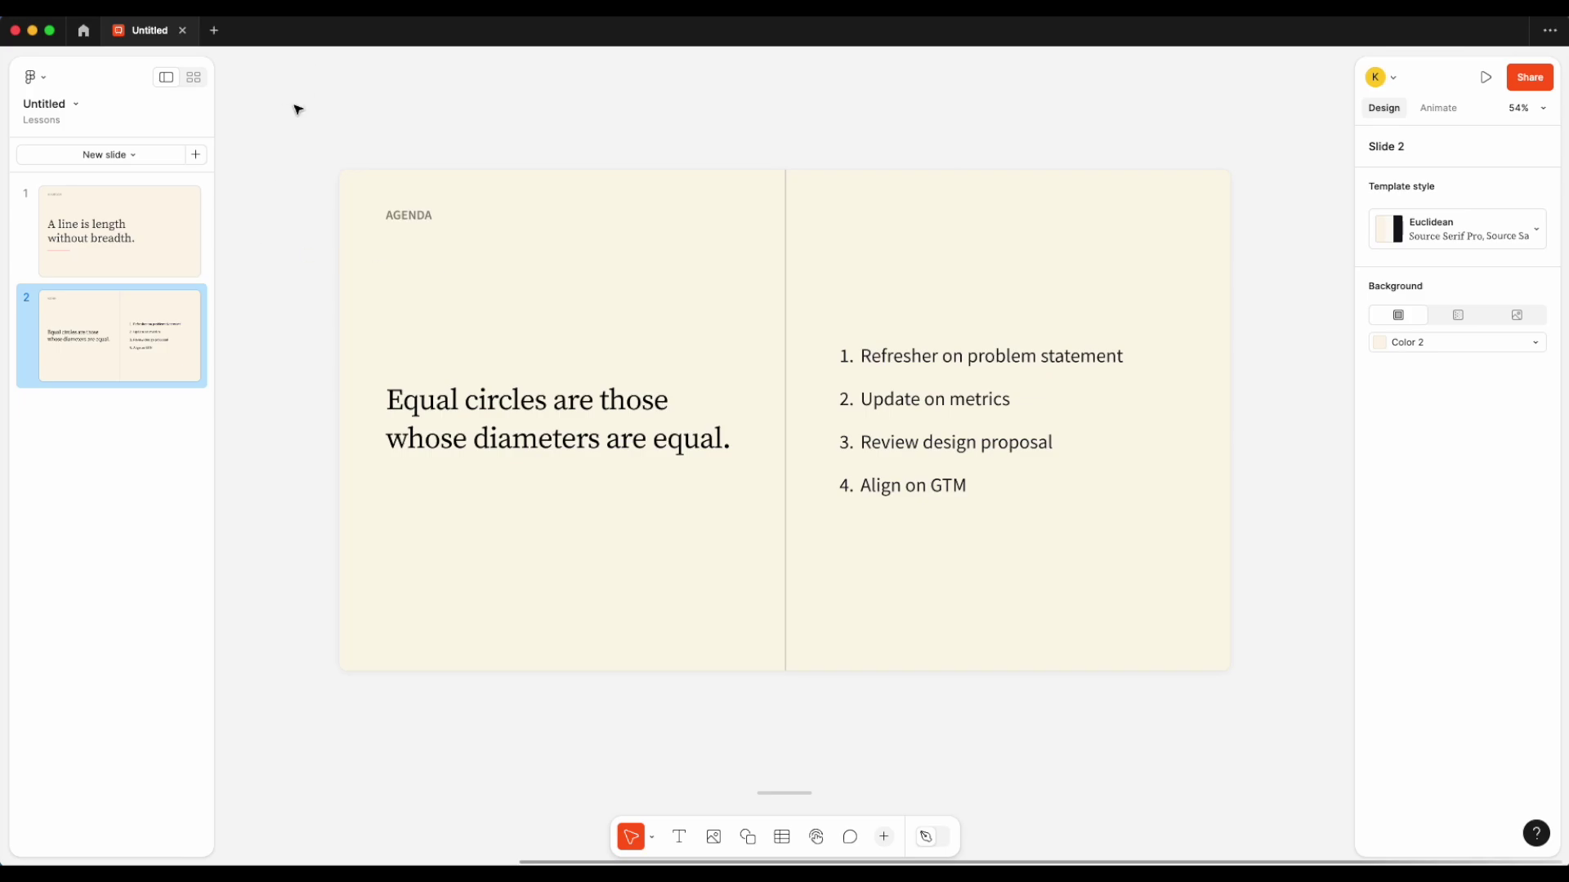
- Switch to grid view to see both slides side by side
left_click(194, 78)
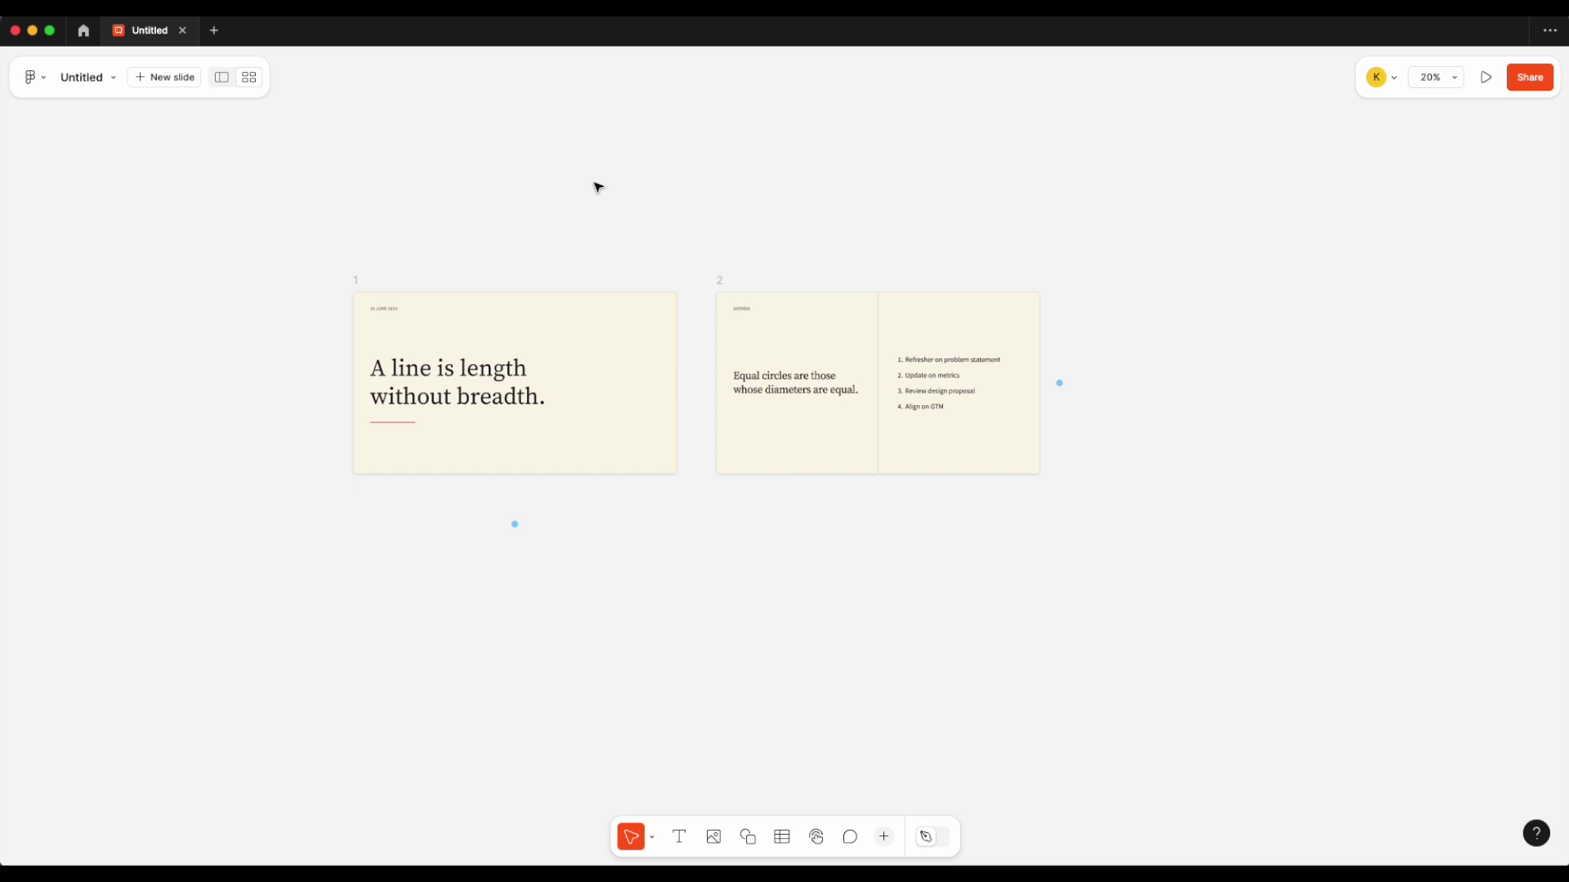
scroll(598, 187, "down", 3)
scroll(920, 326, "right", 5)
scroll(923, 327, "right", 2)
scroll(922, 327, "left", 8)
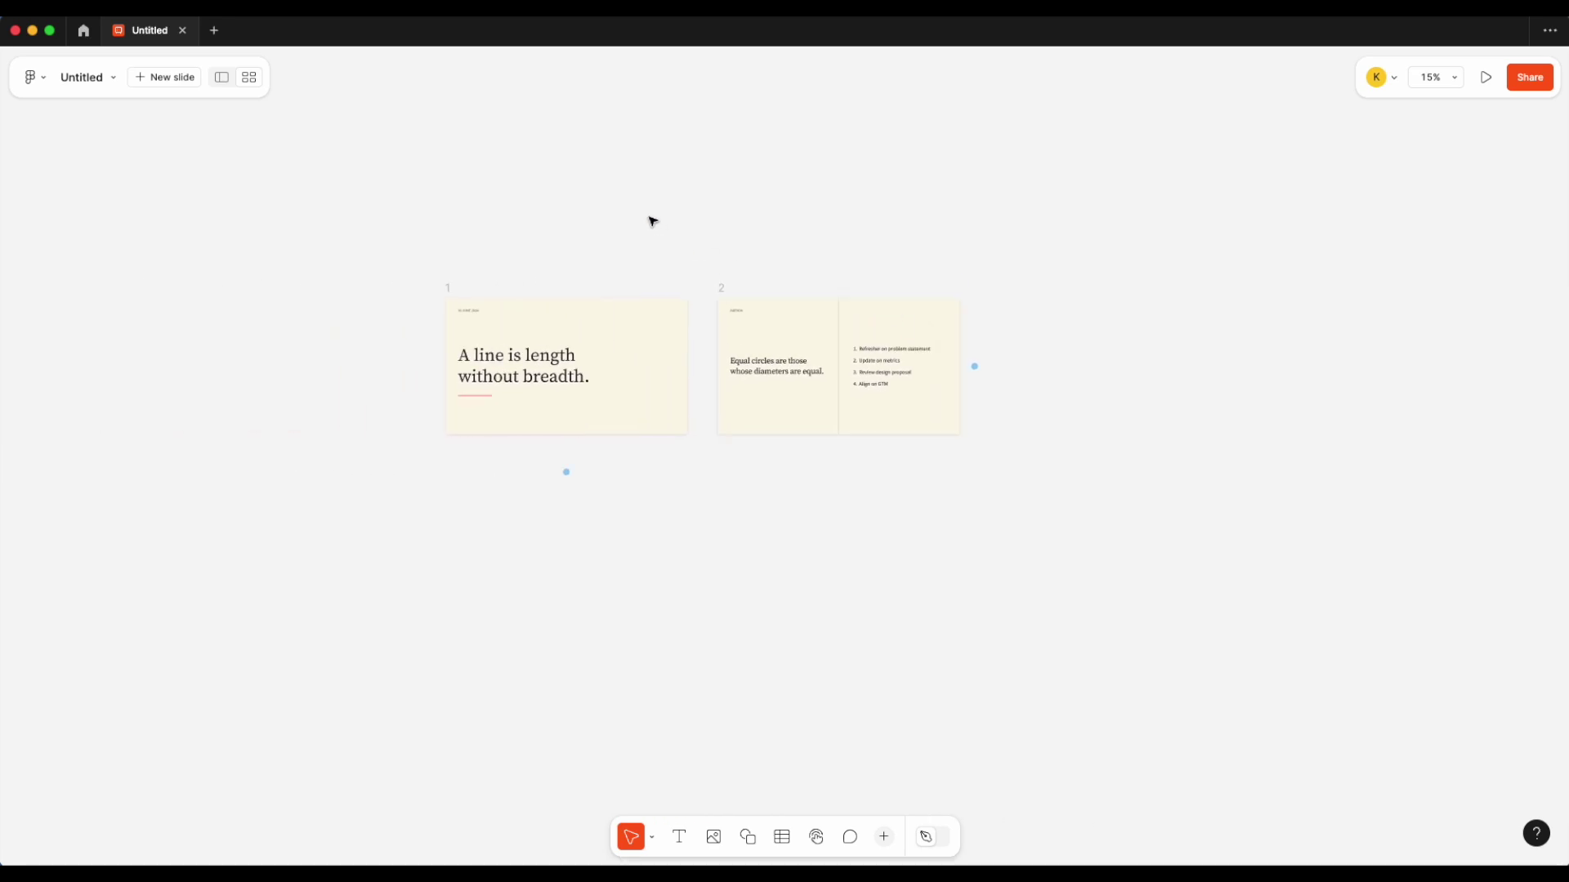
scroll(652, 322, "up", 5)
- Undo an accidental title-text move, then swap the slide order and restore the title slide first
left_click_drag(483, 387, 895, 353)
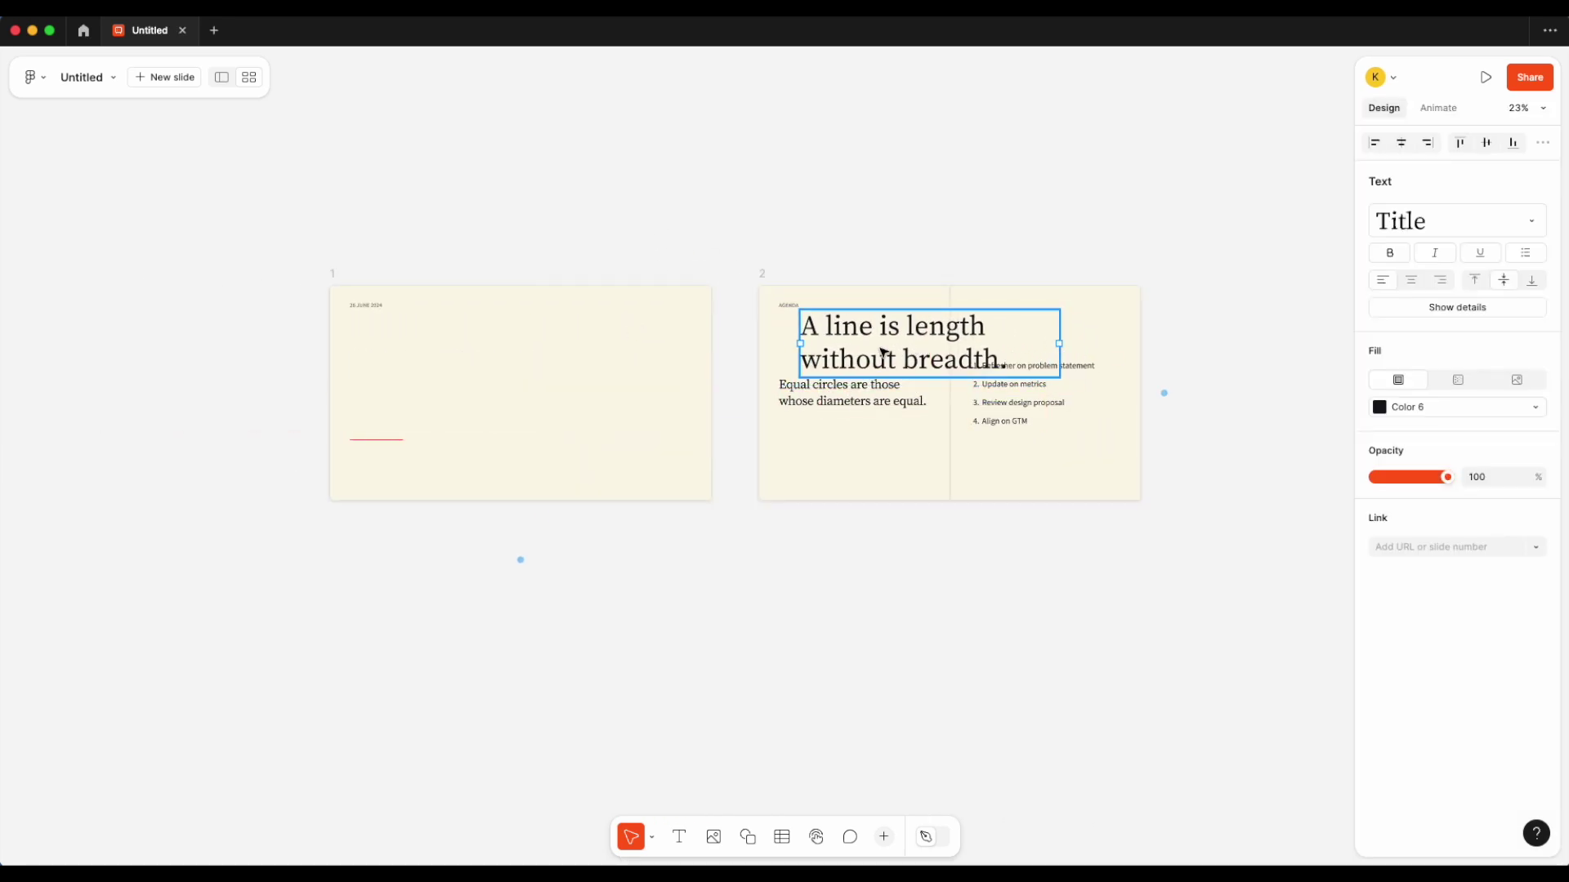
key("ctrl+z")
left_click(826, 301)
left_click_drag(846, 282, 425, 294)
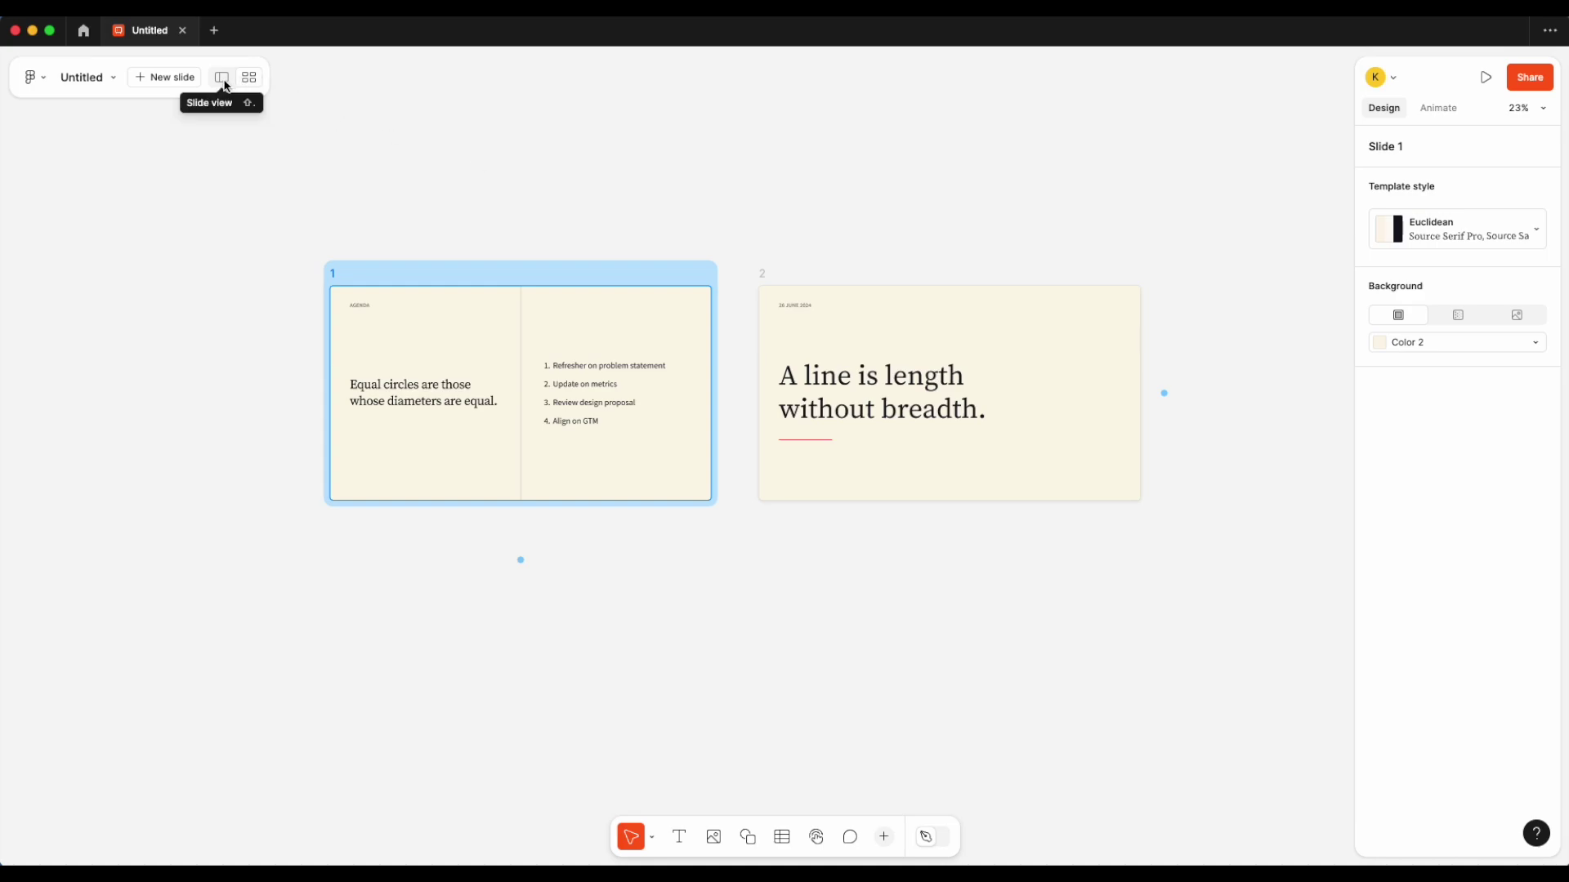
left_click_drag(795, 291, 463, 284)
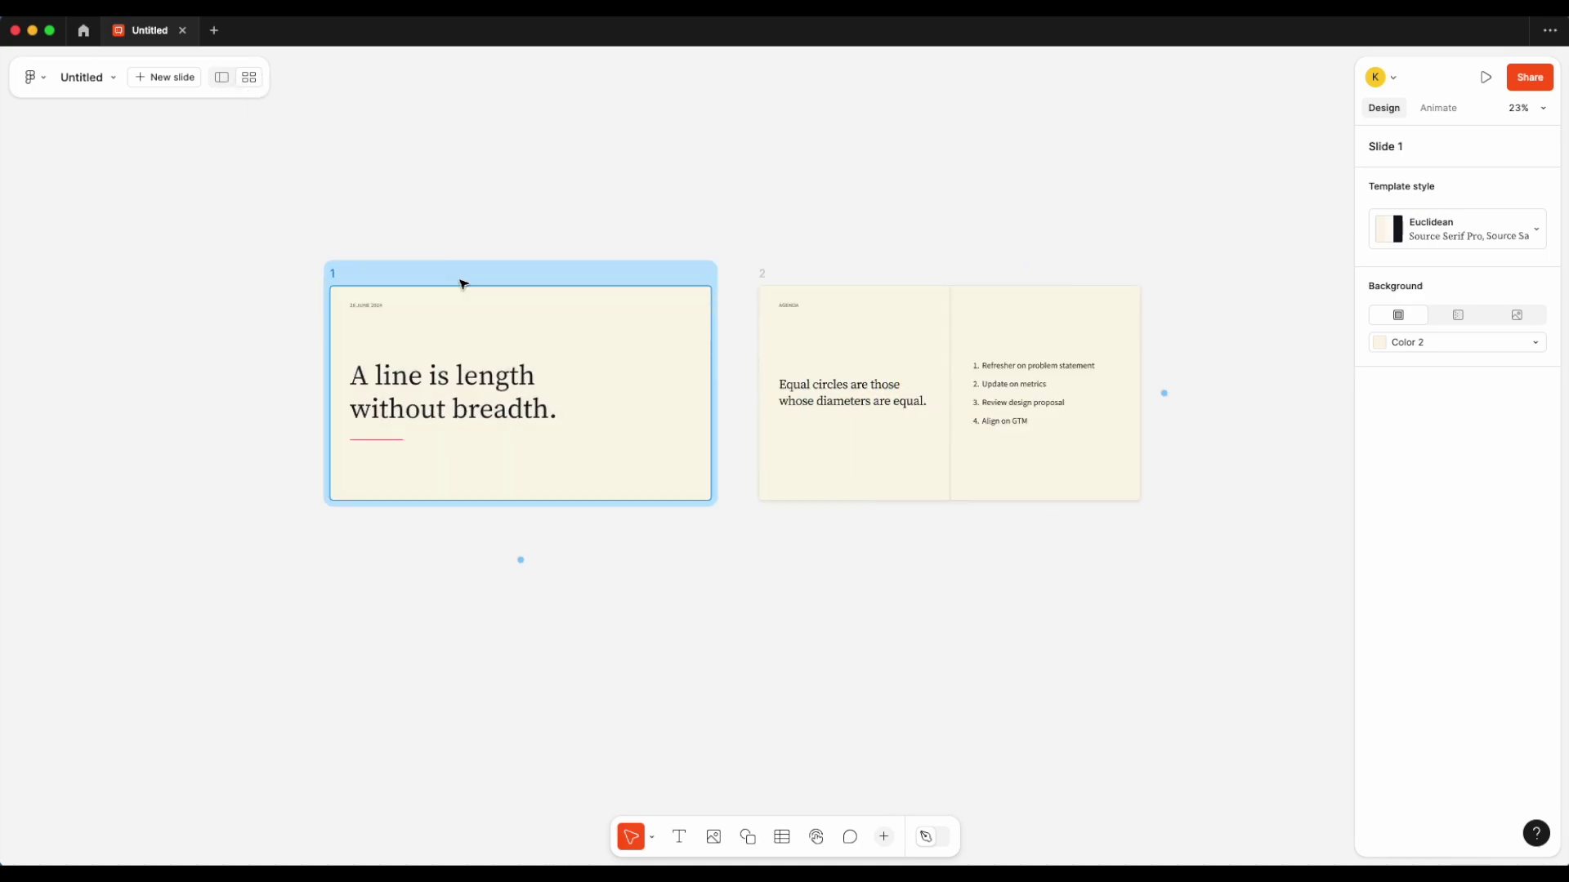
- Return to single-slide view and check the Animate transition options
left_click(220, 78)
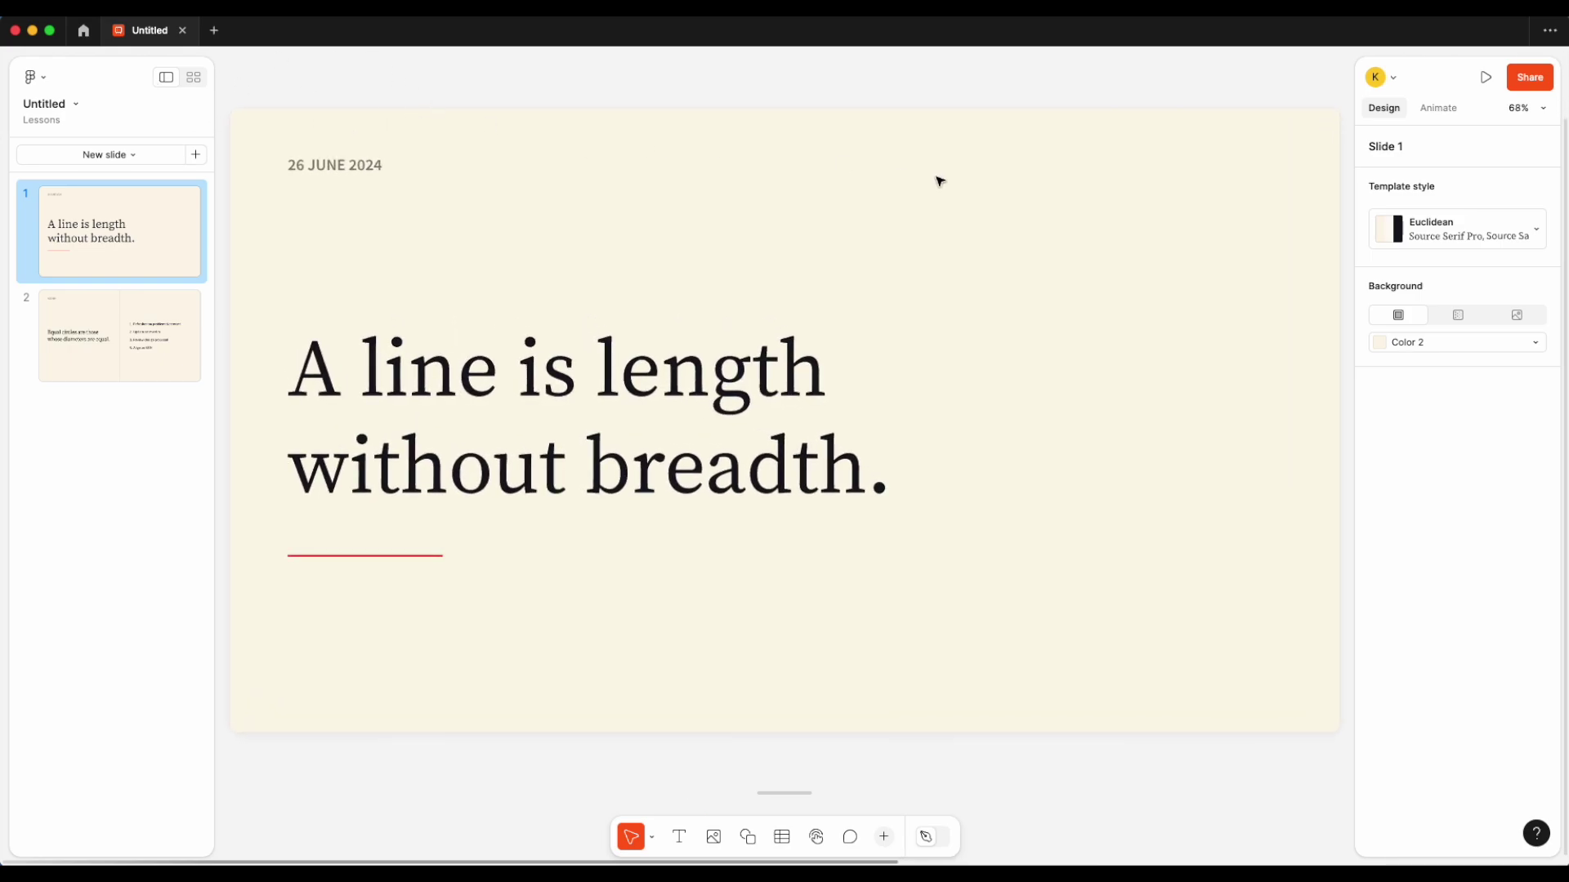
left_click(1440, 110)
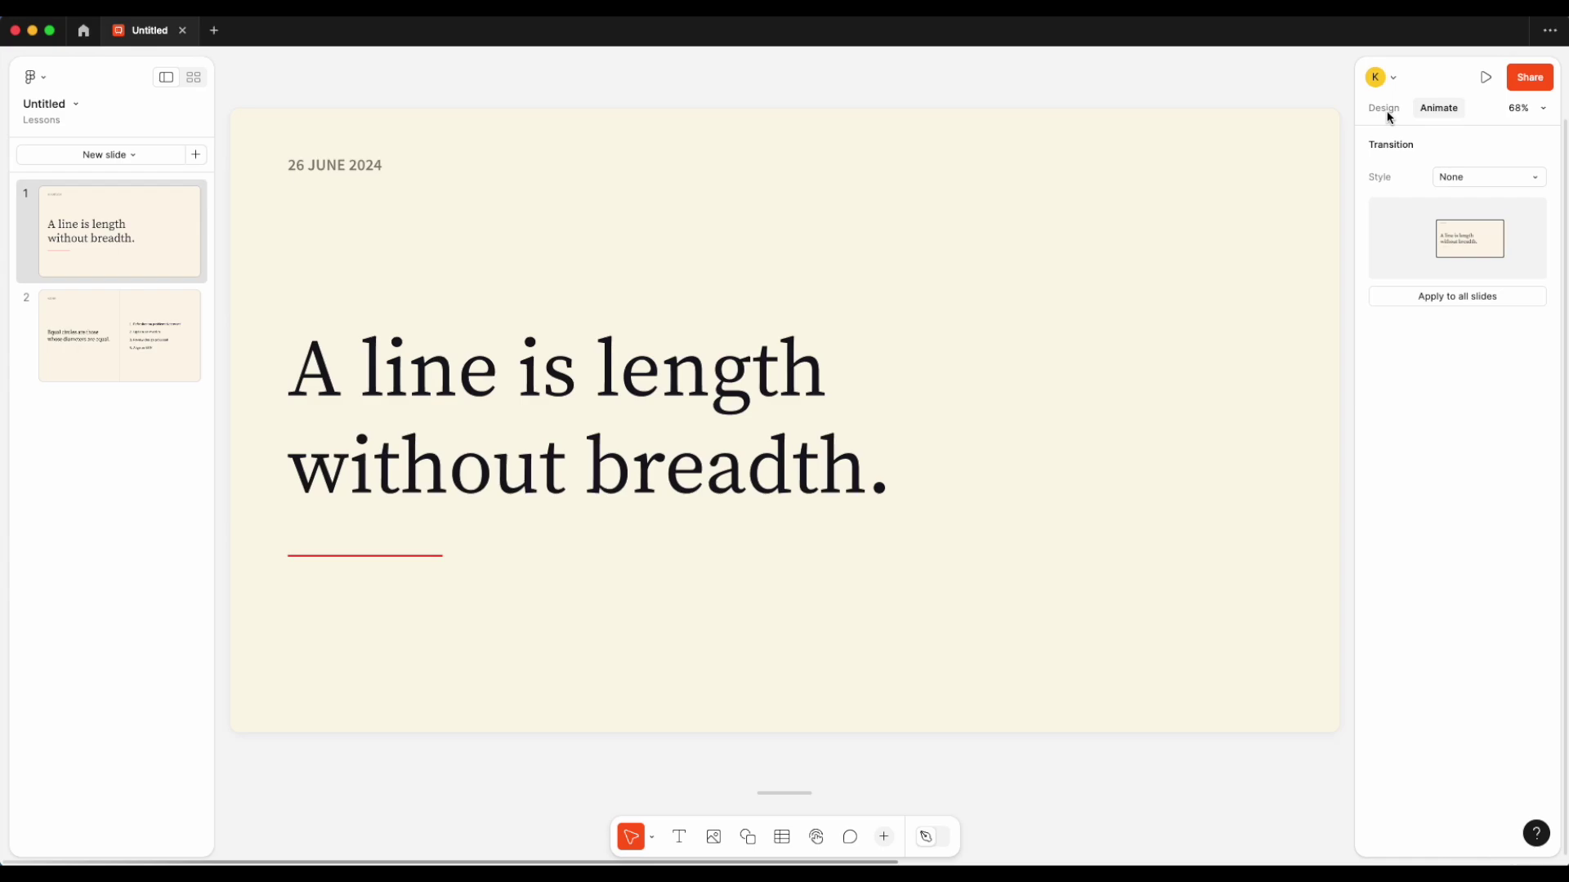
left_click(1386, 114)
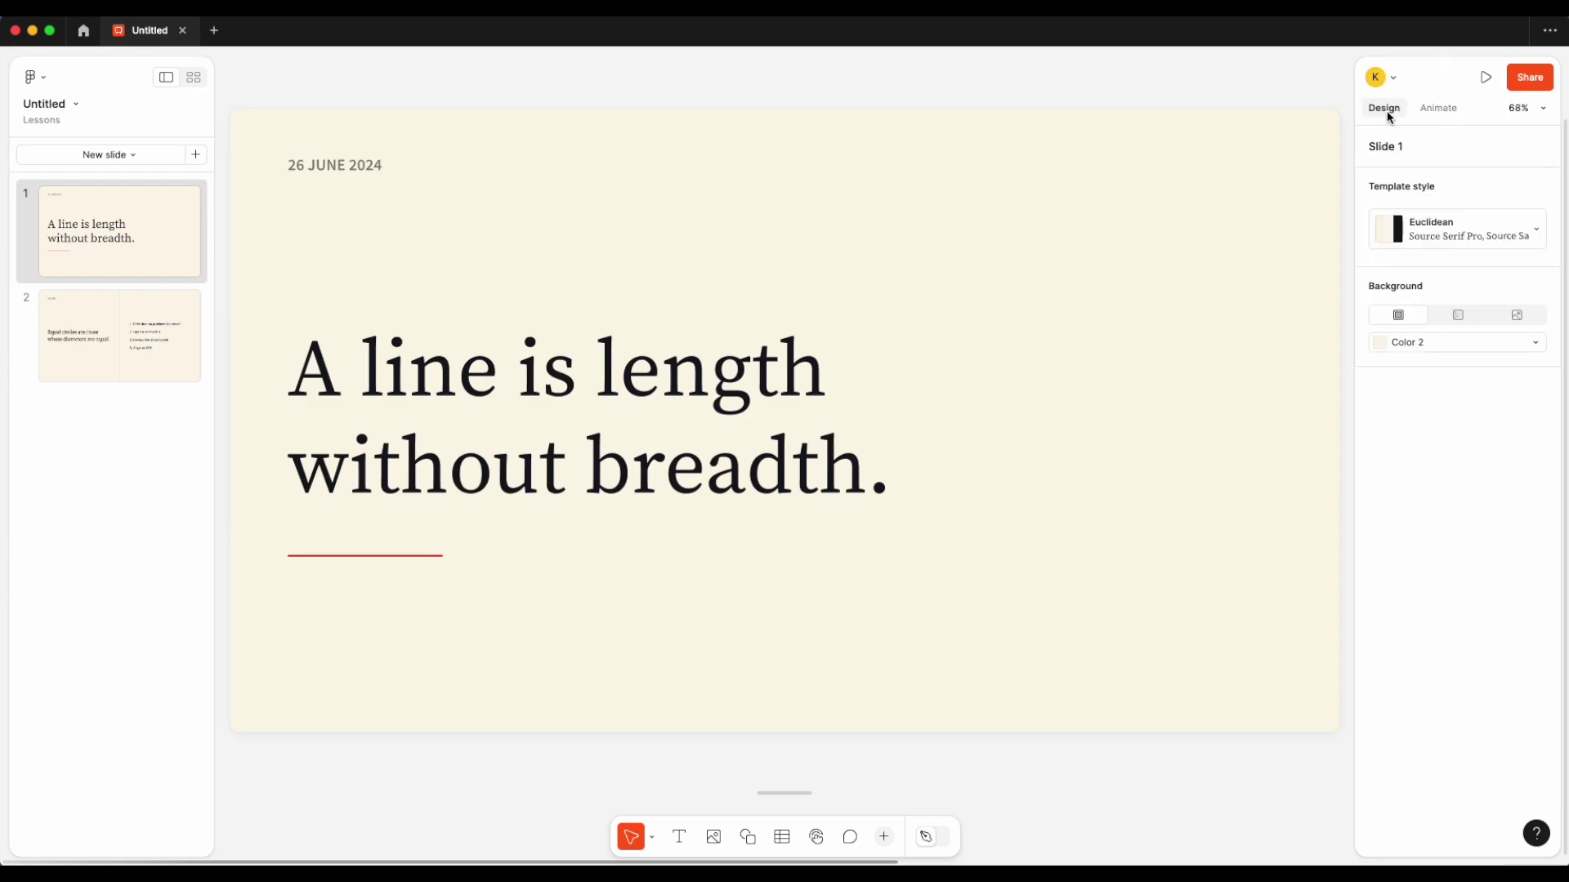
- Try a grey Color 3 background on the title slide, then revert it
left_click(1442, 352)
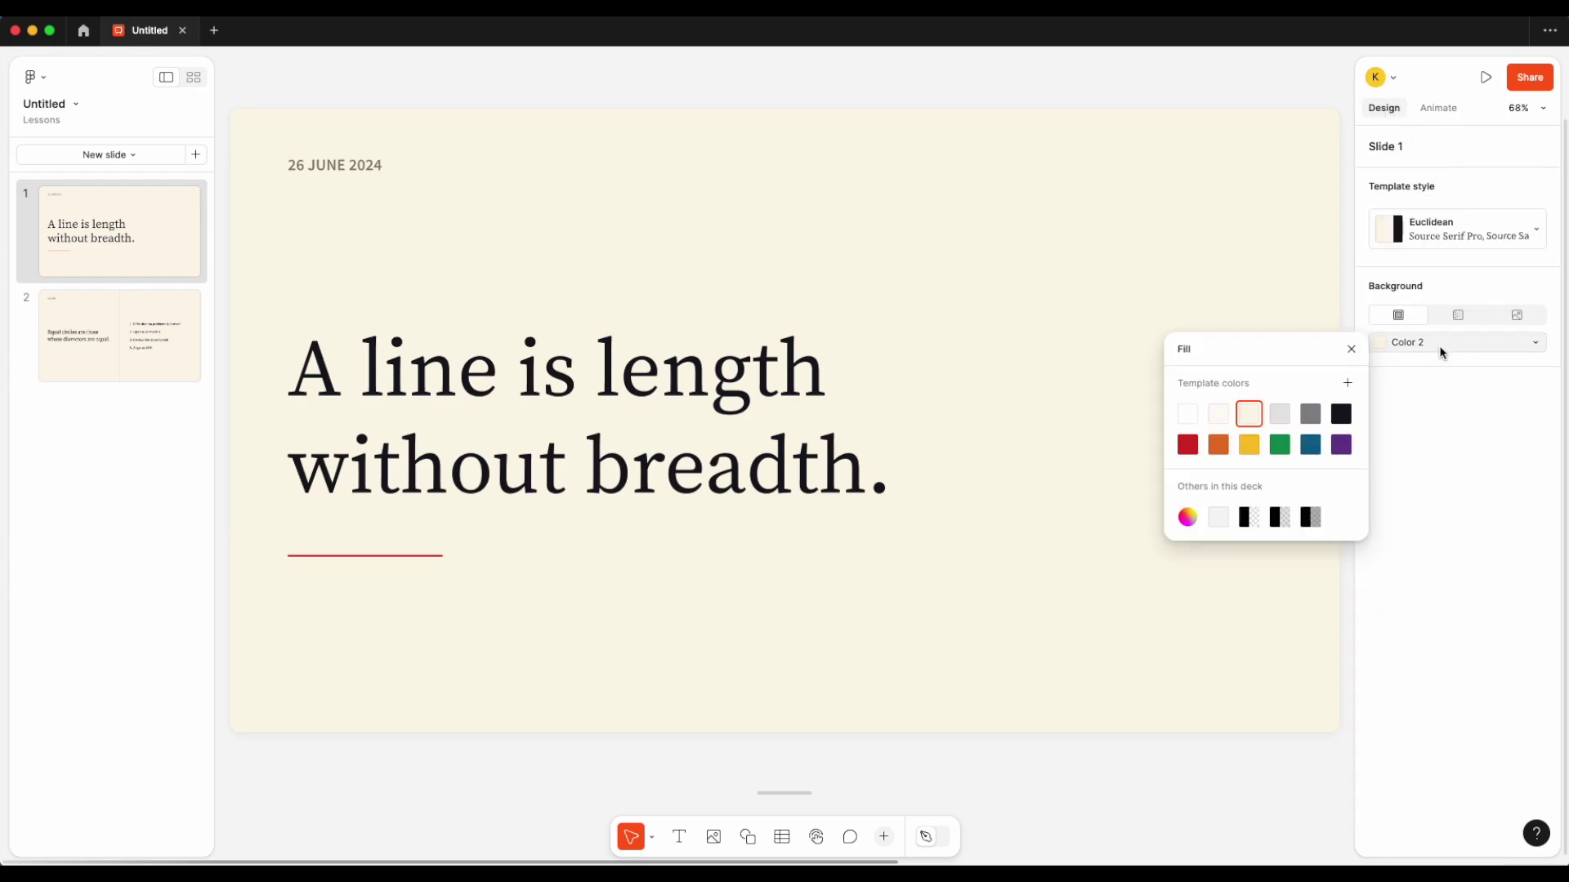
left_click(1280, 414)
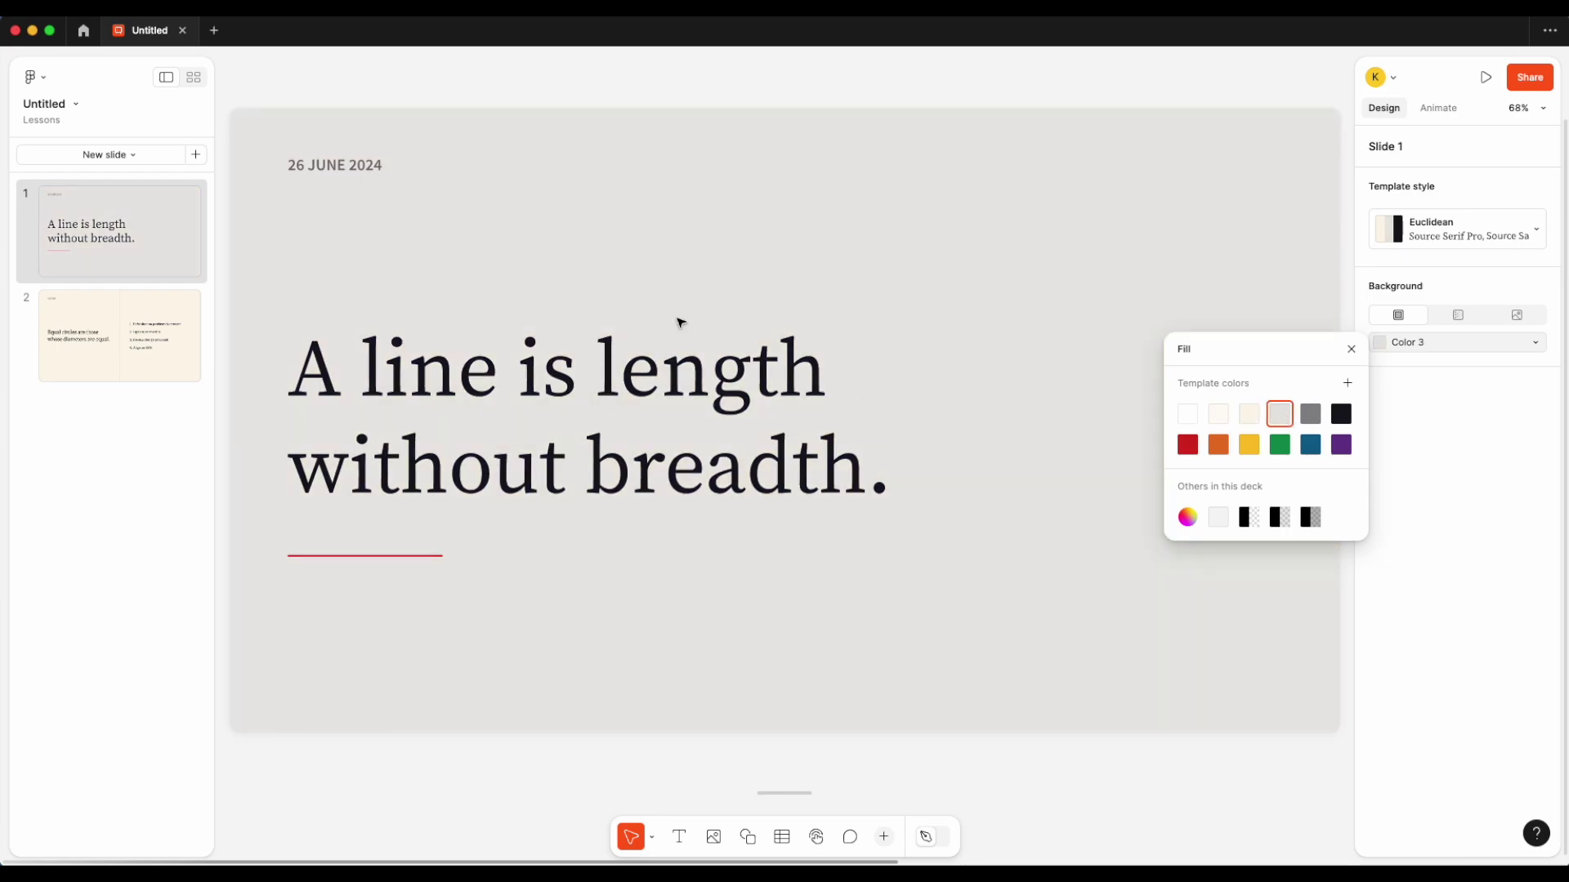
left_click(170, 347)
left_click(161, 240)
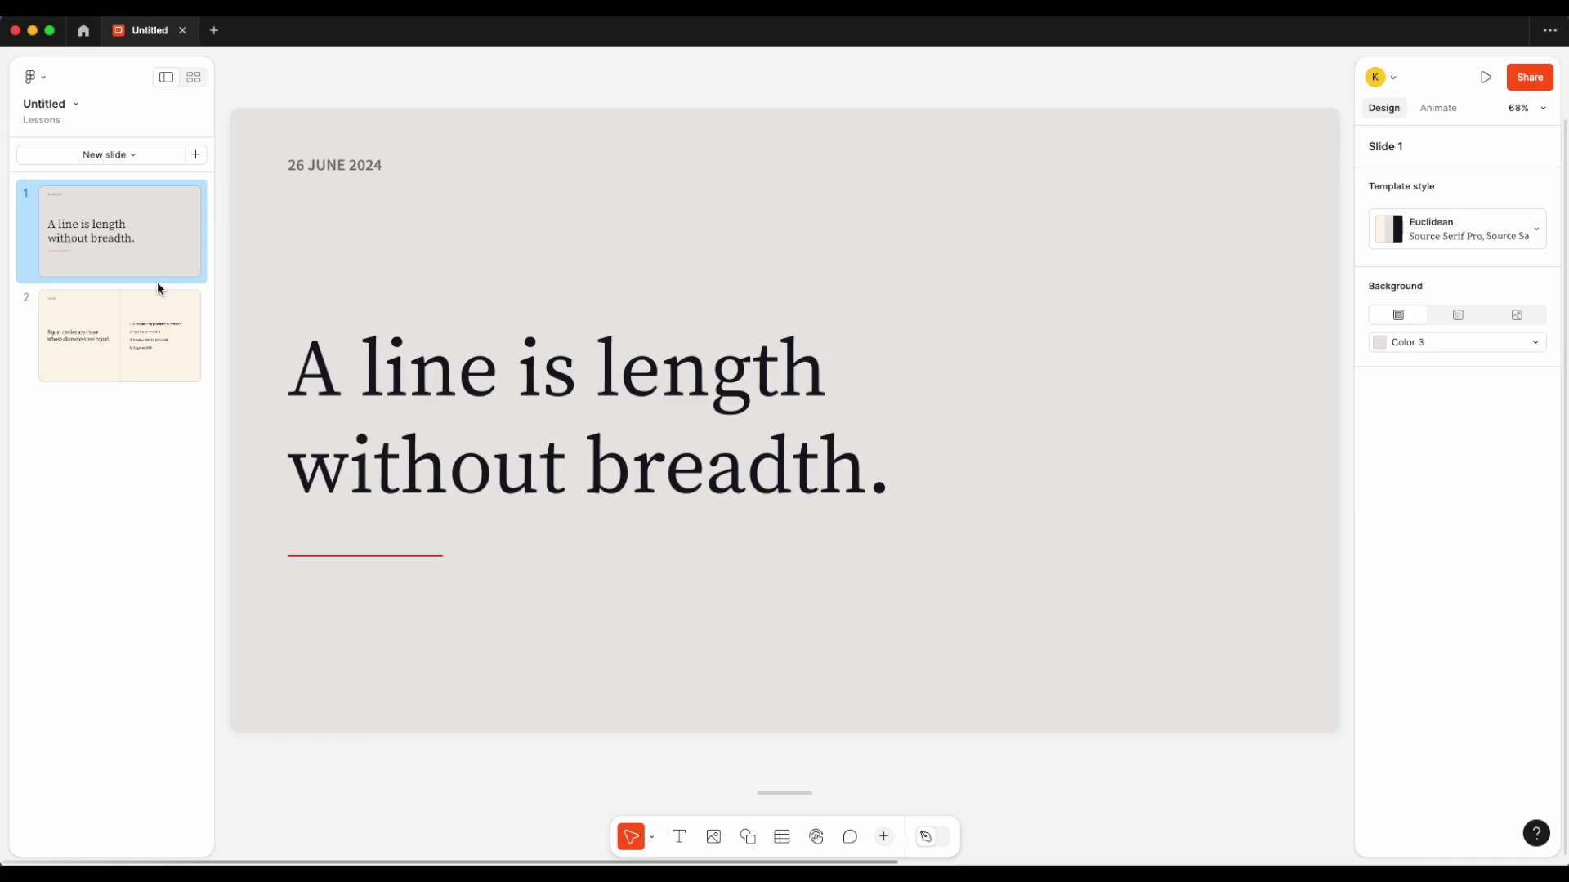
key("Down")
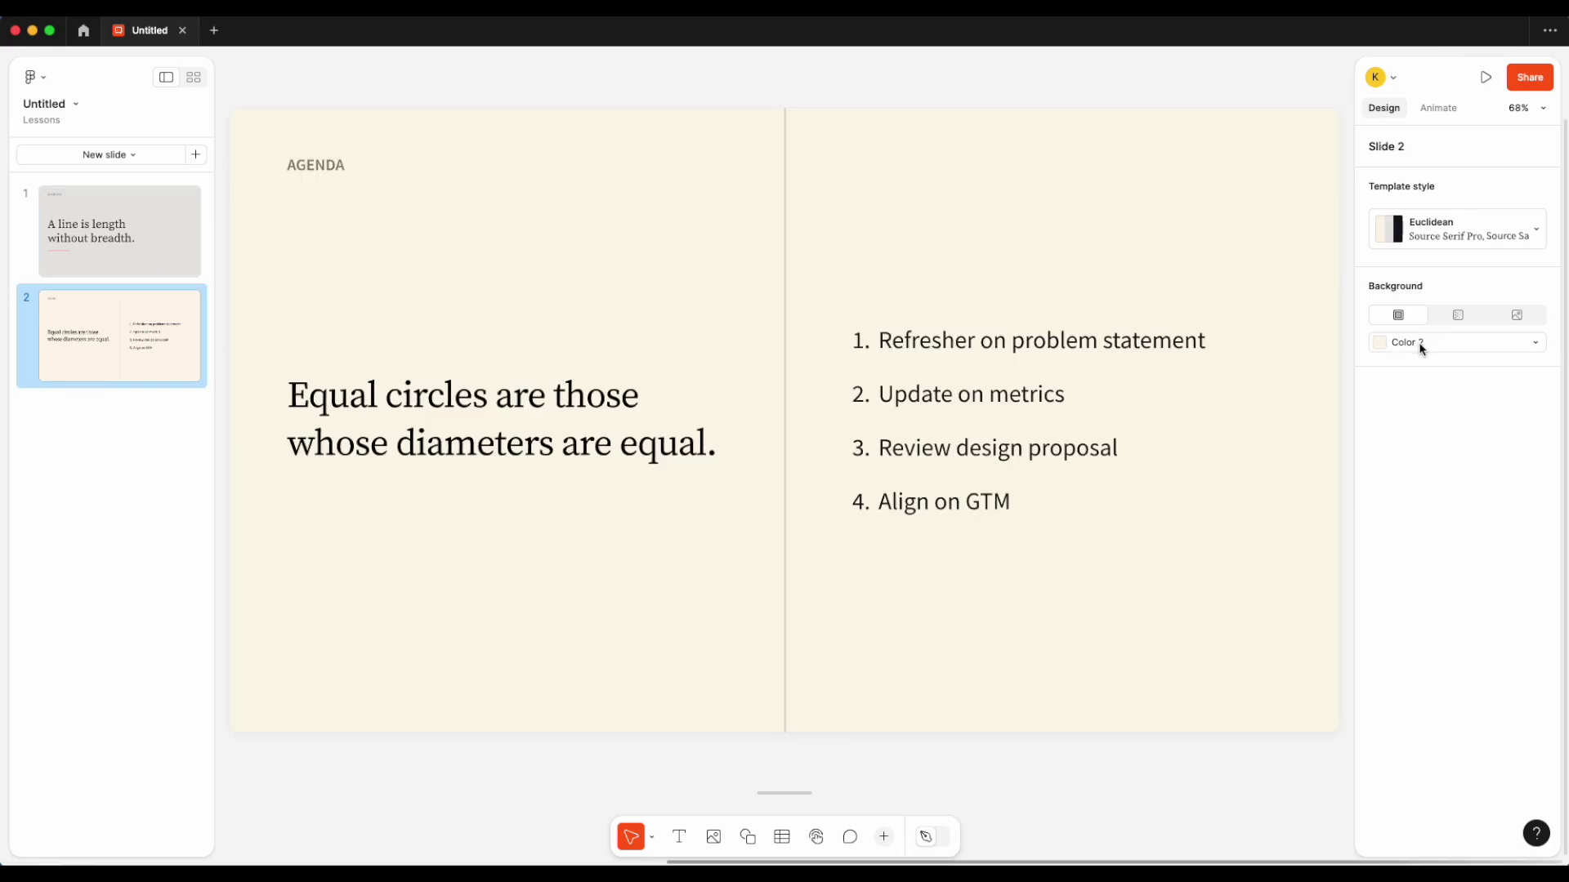
key("Up")
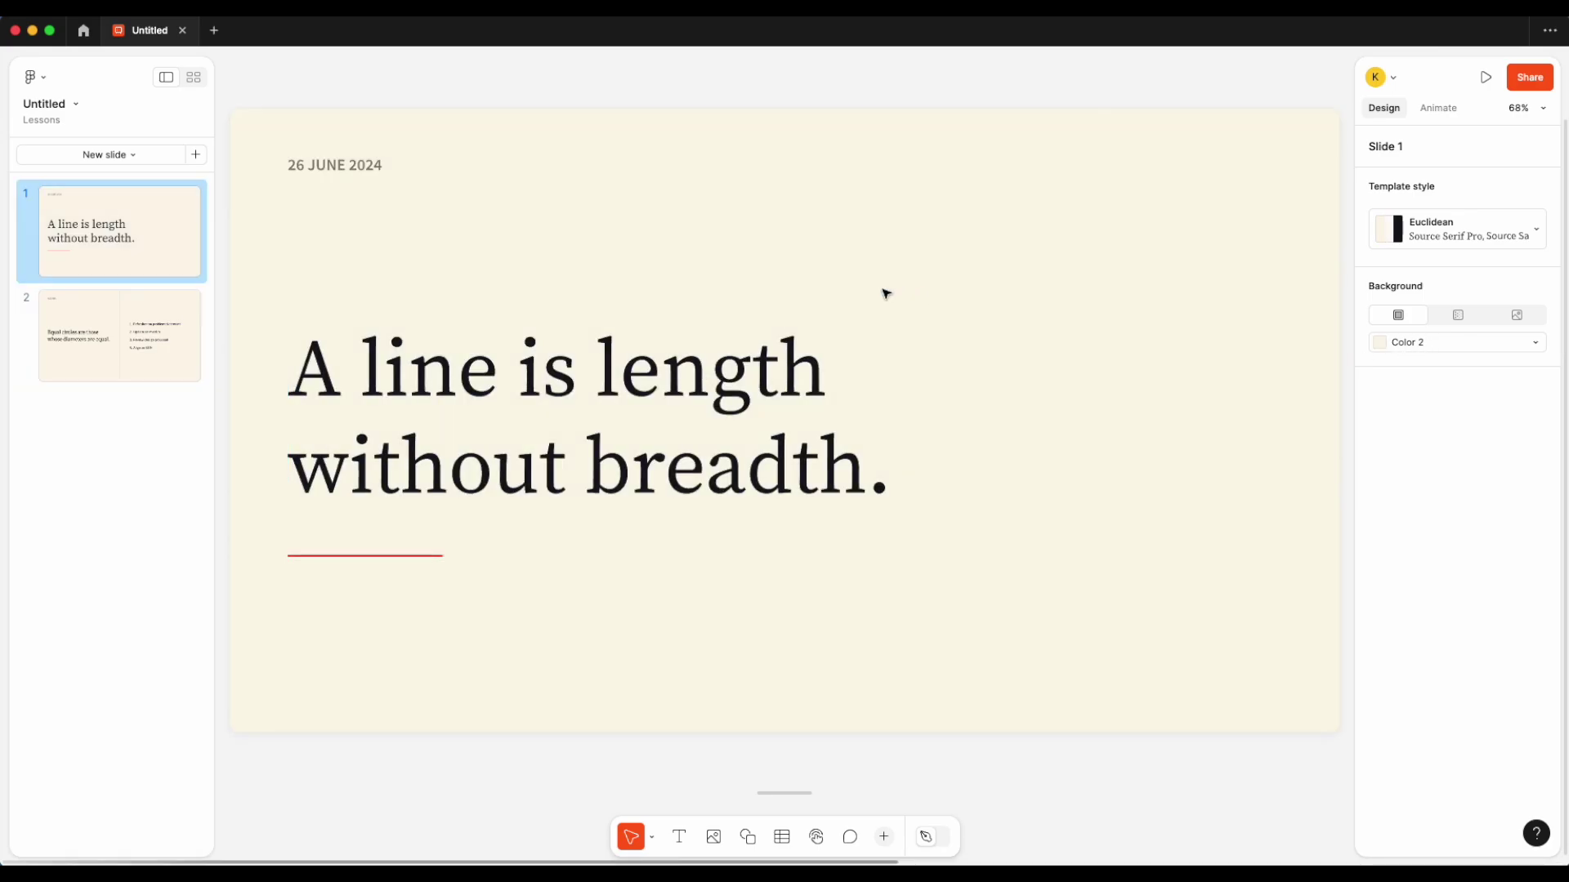
left_click(735, 359)
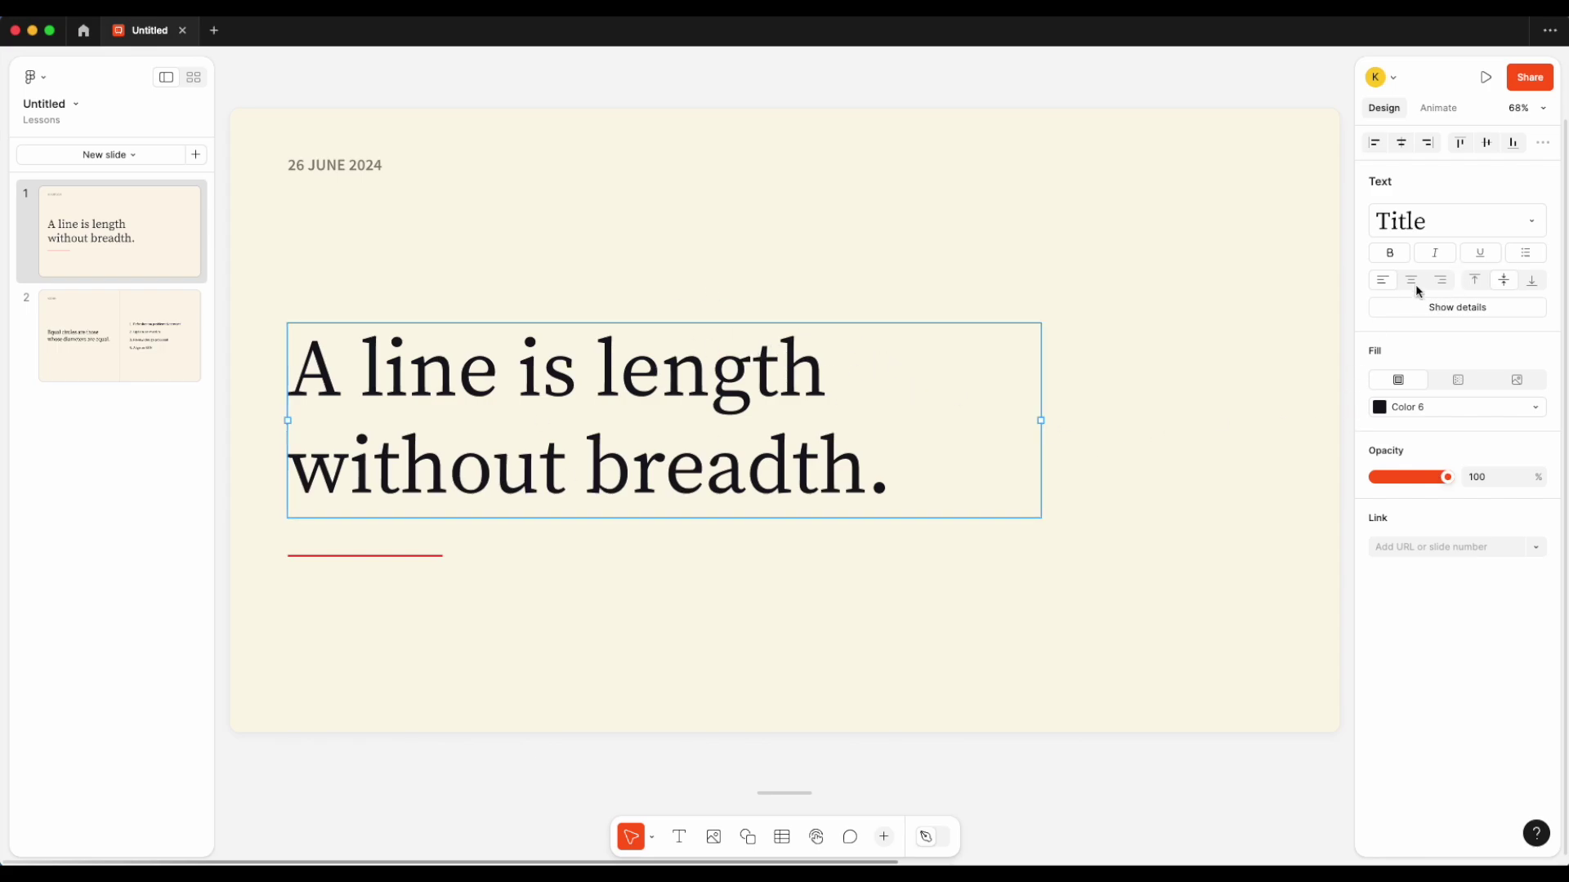
left_click(1453, 221)
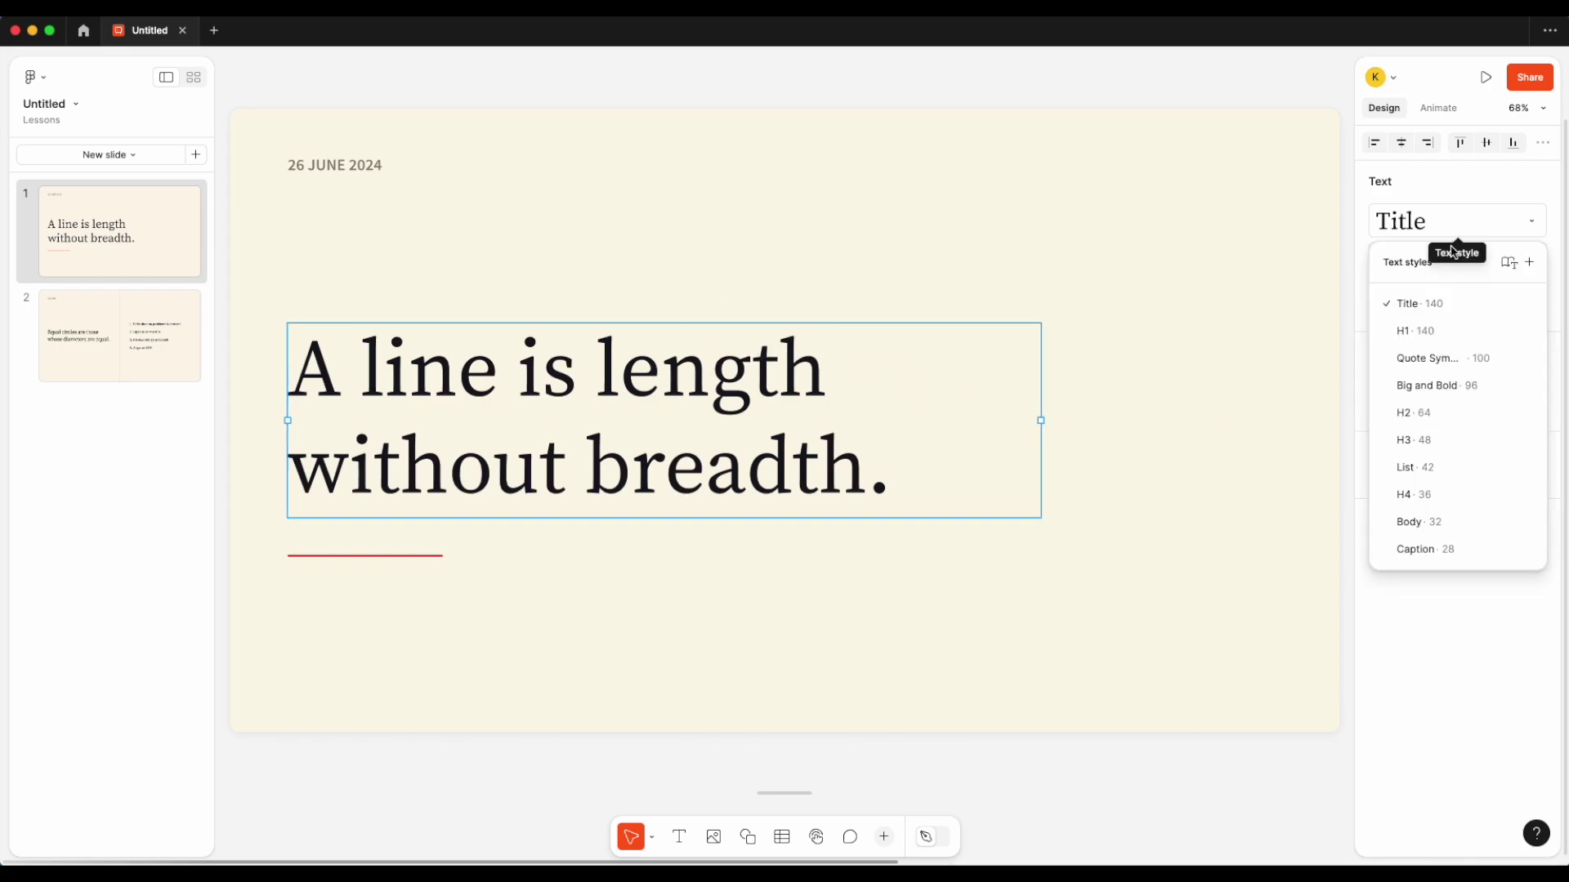
left_click(1460, 221)
left_click(1397, 255)
left_click(1399, 257)
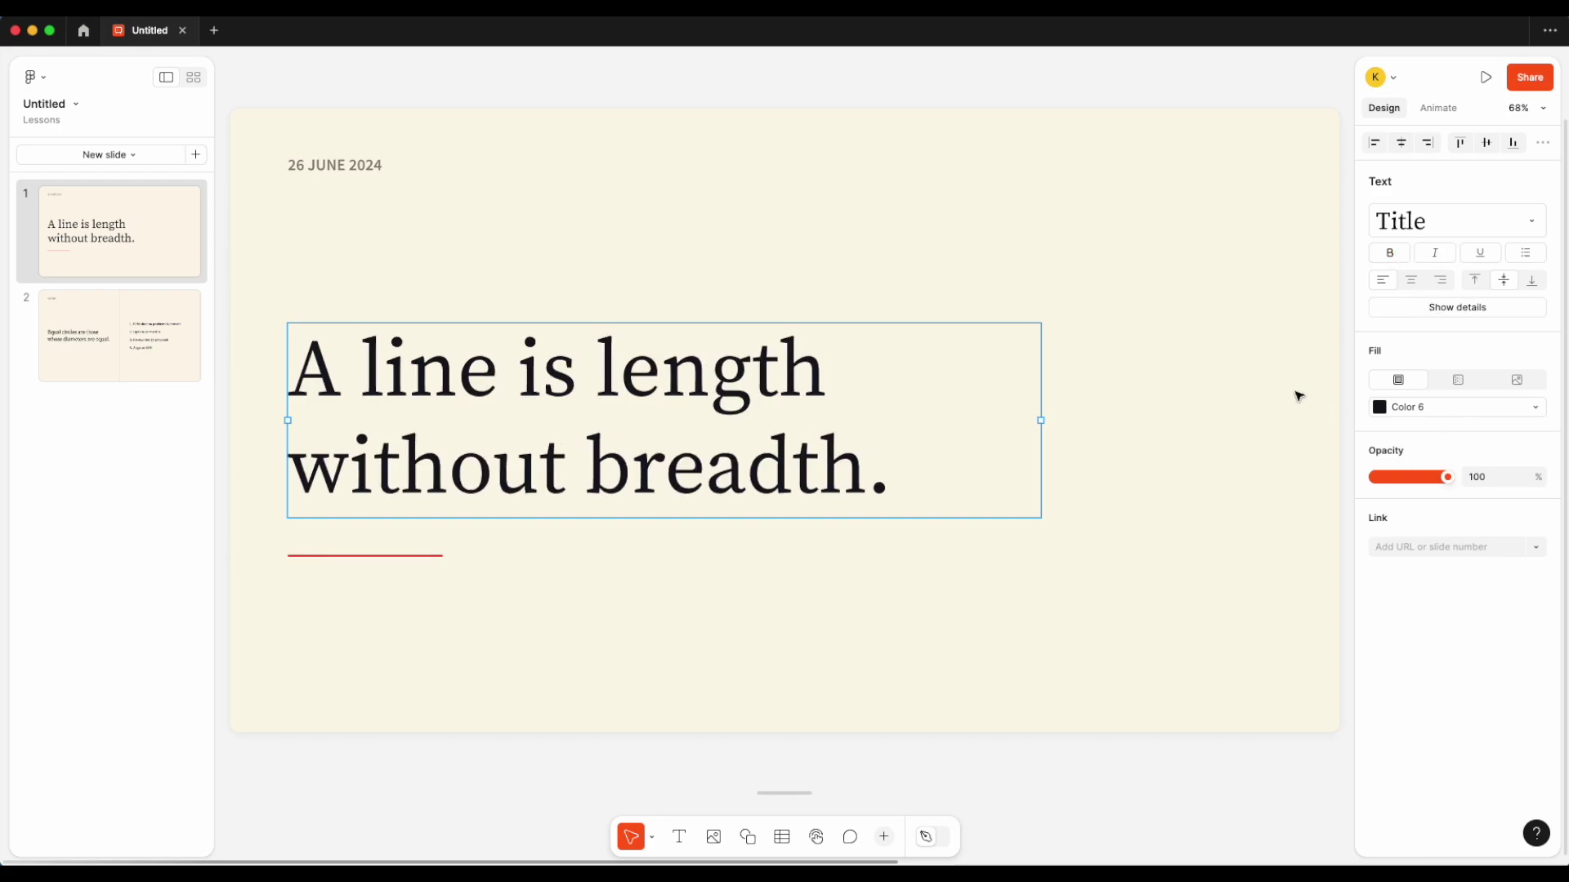
left_click(1111, 775)
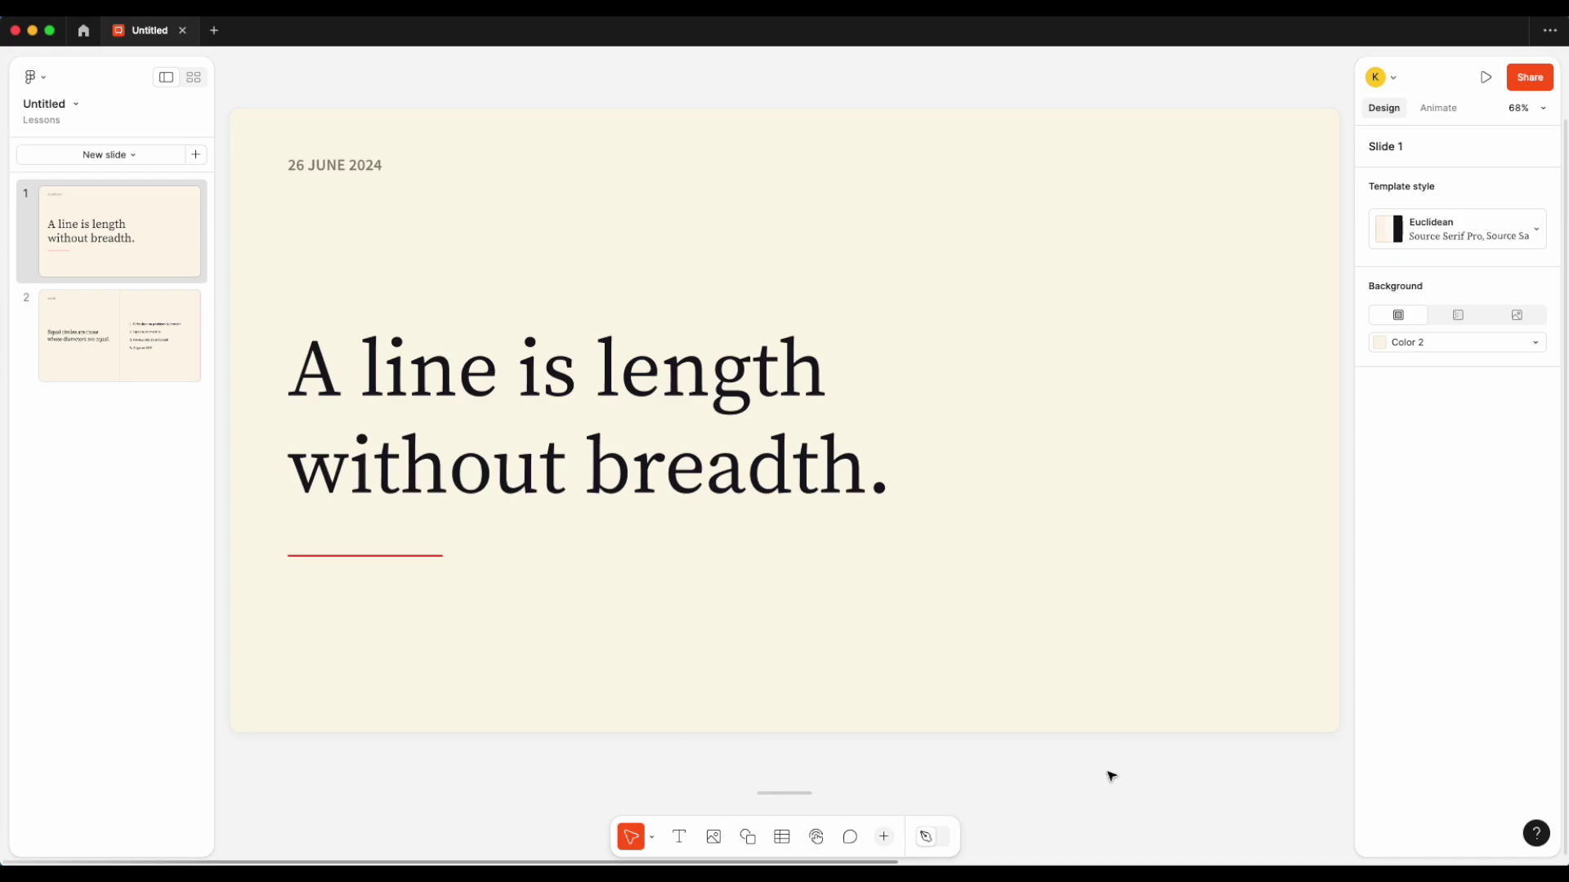
- Select the title slide, then open the agenda slide in the editor
left_click(670, 161)
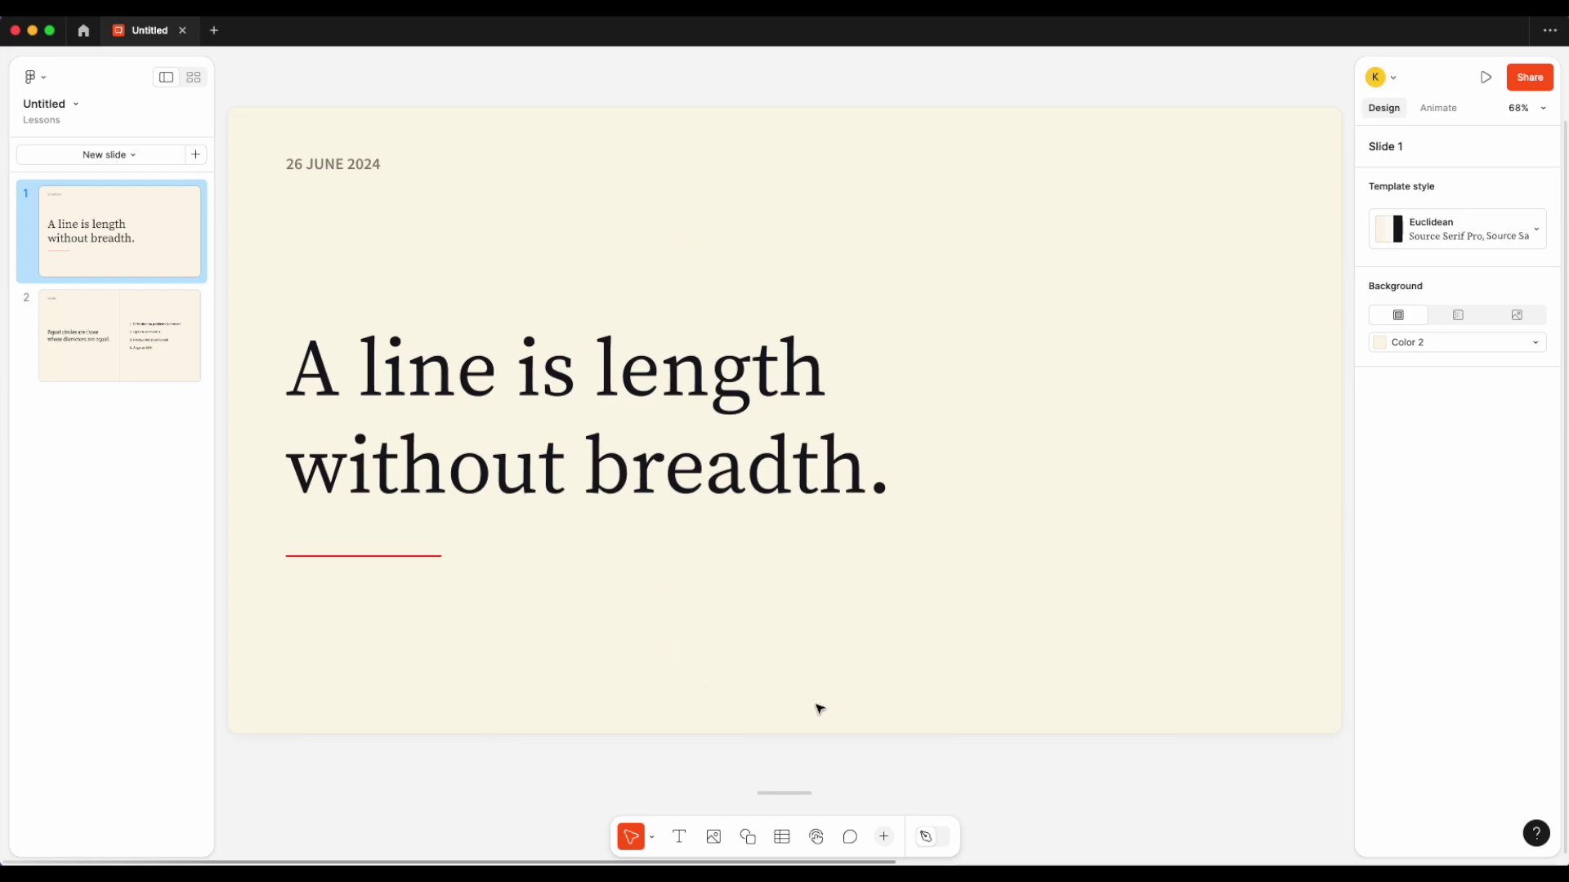
left_click(149, 338)
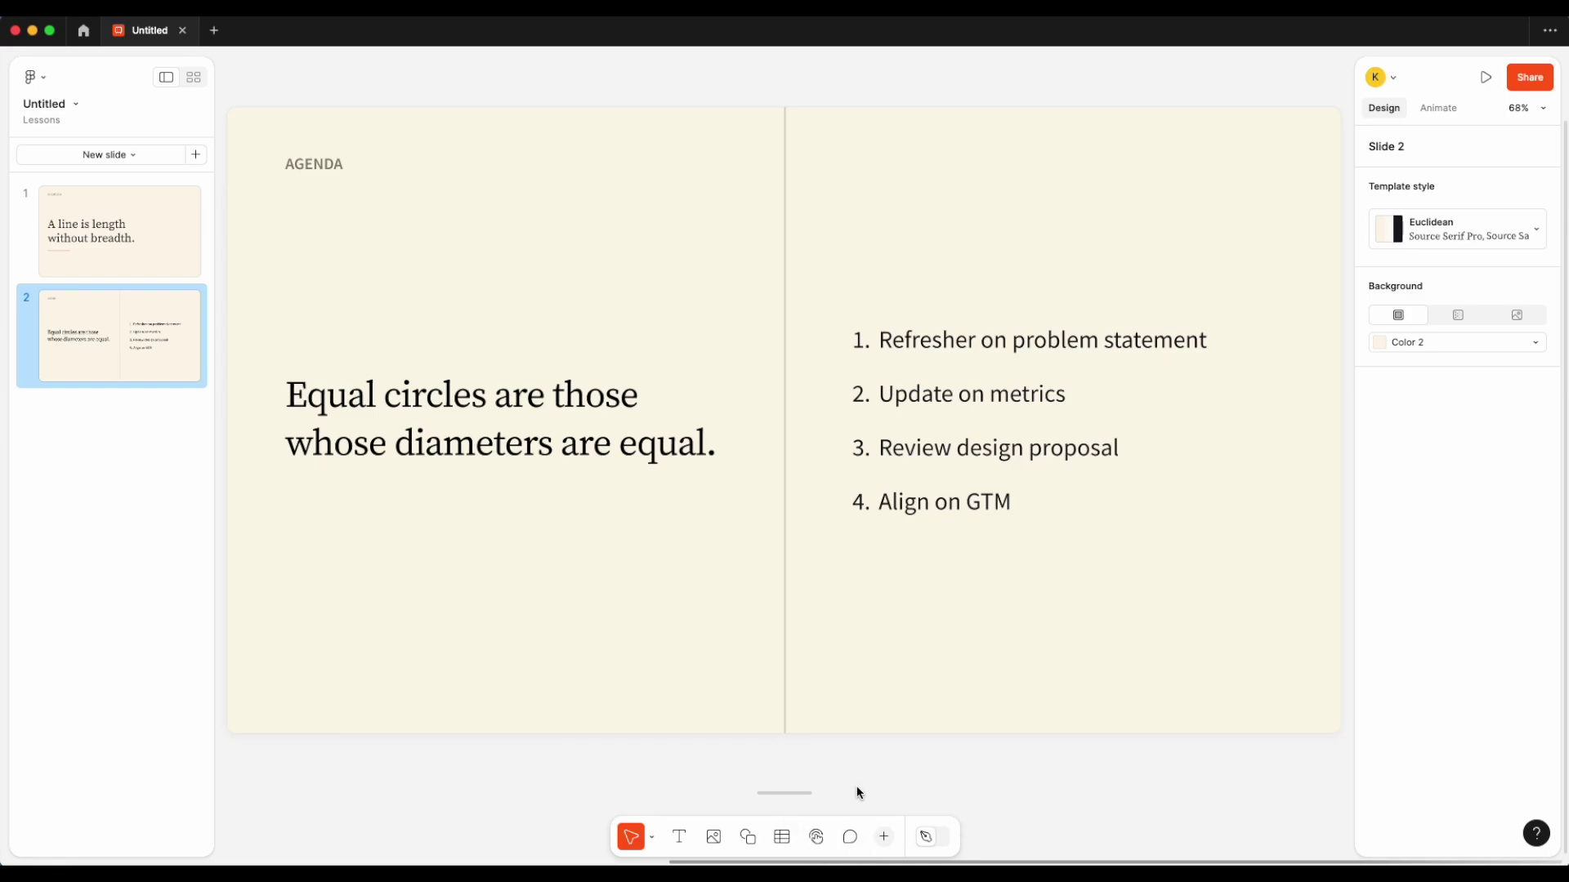
- Open the agenda slide's presenter notes and replace 'hello' with 'Join UI Collective'
left_click(813, 801)
left_click(799, 746)
type("hello")
key("super+a")
type("Join UI Co")
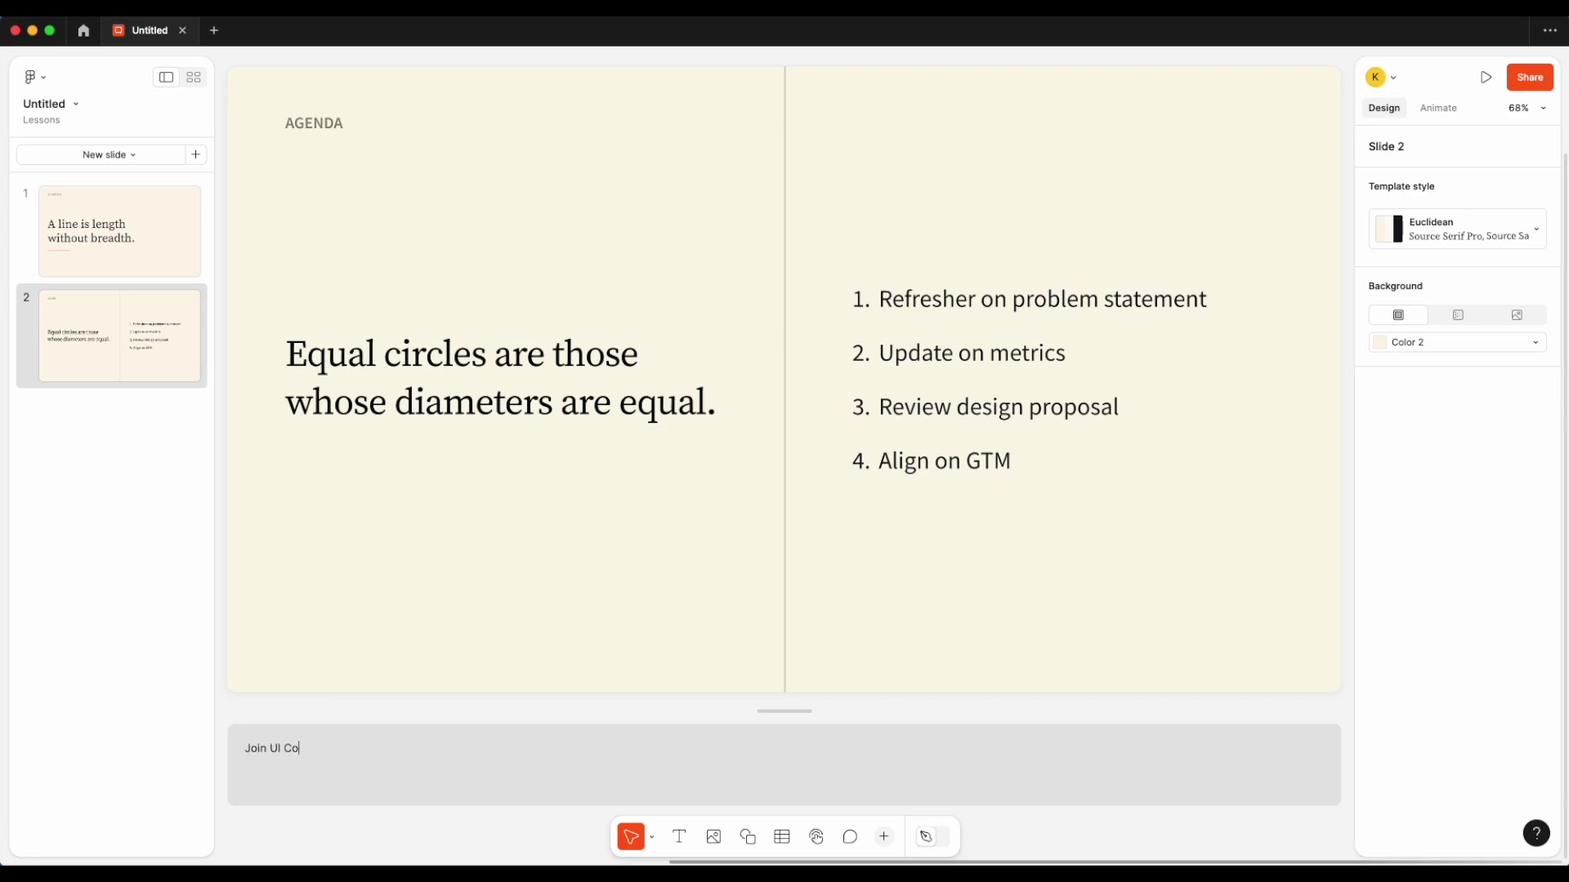
type("llecti")
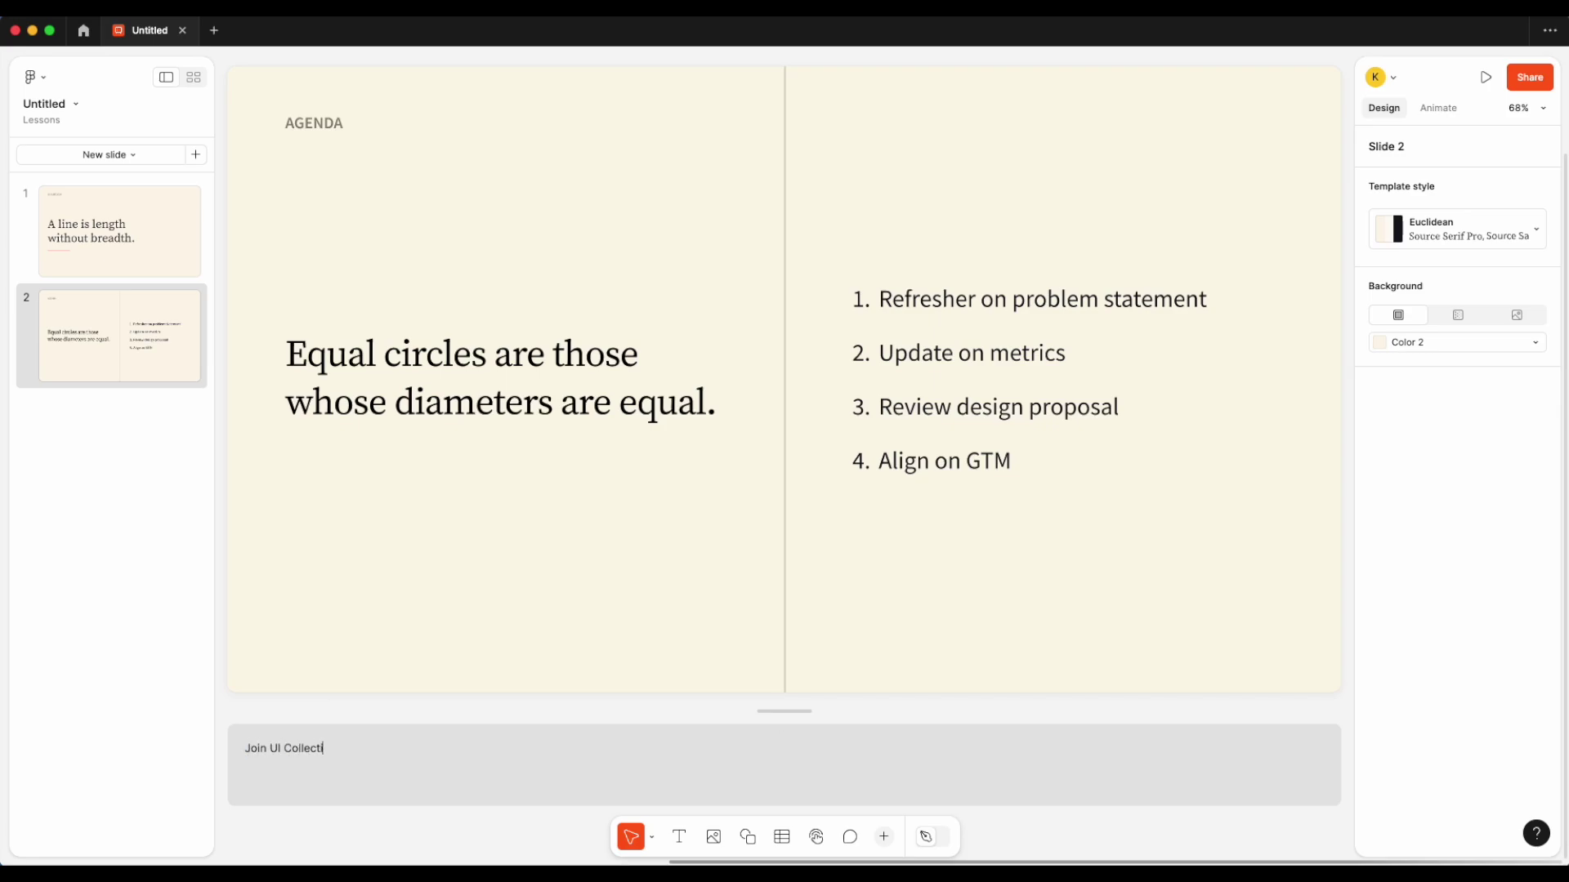